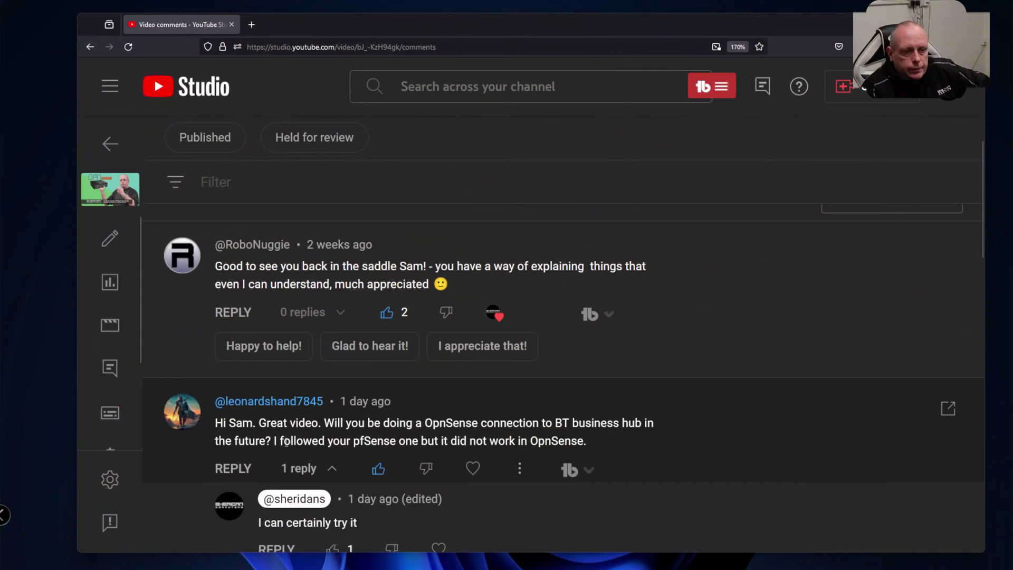
Scroll through the remaining viewer comments in YouTube Studio.
scroll(285, 441, down, 2)
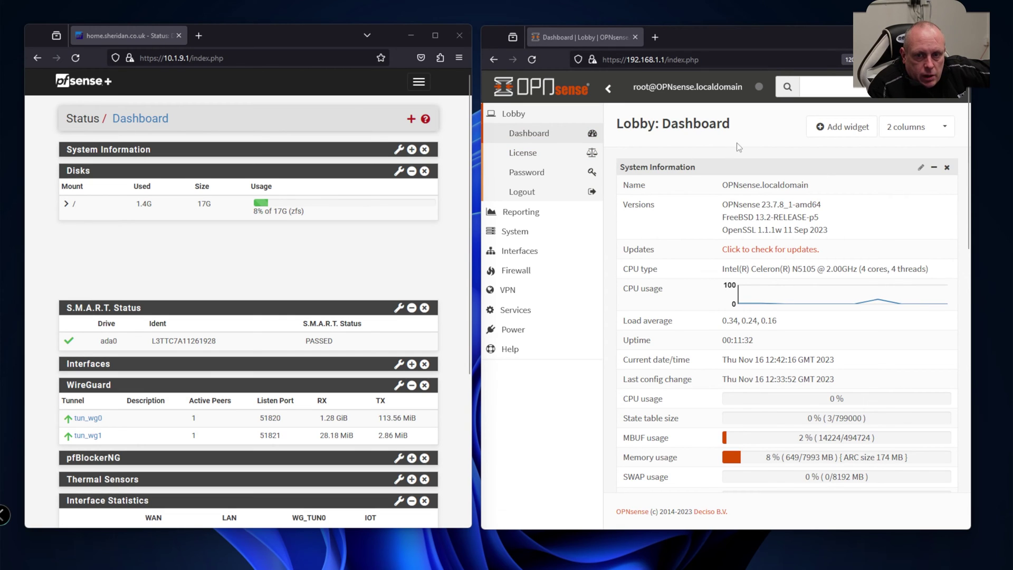
Open the WAN interface settings in both pfSense and OPNsense side by side.
click(420, 86)
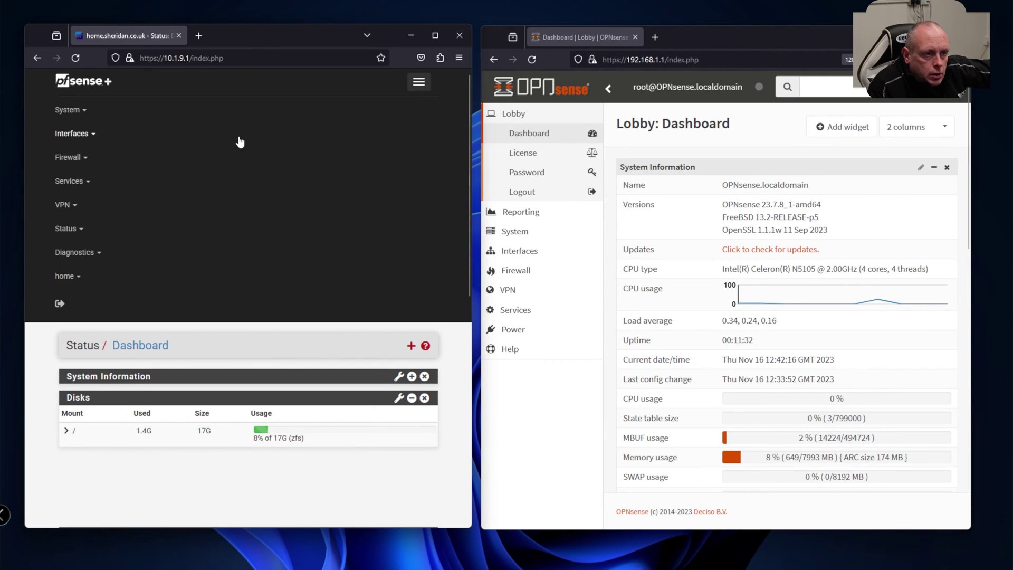
click(238, 139)
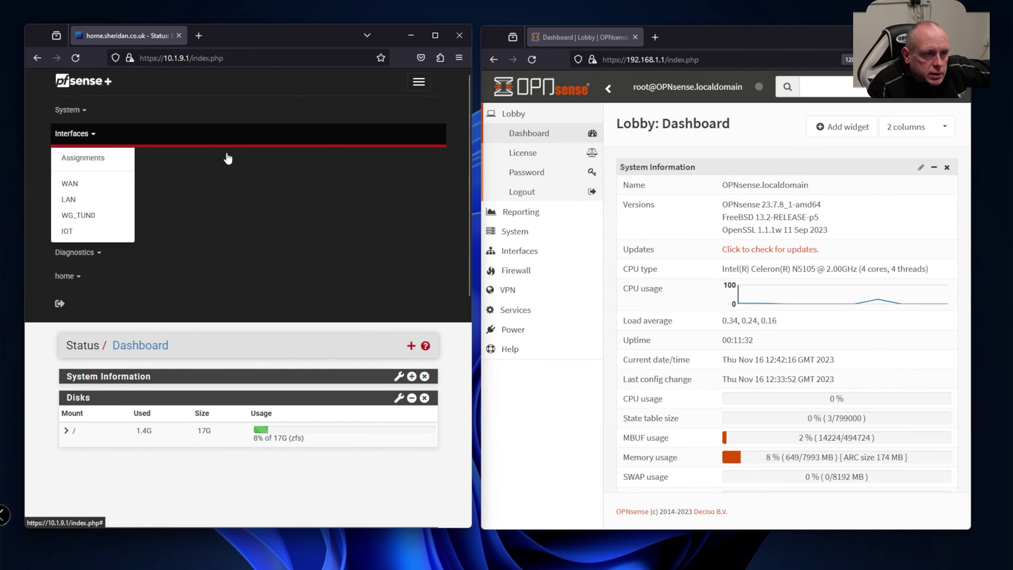
click(89, 188)
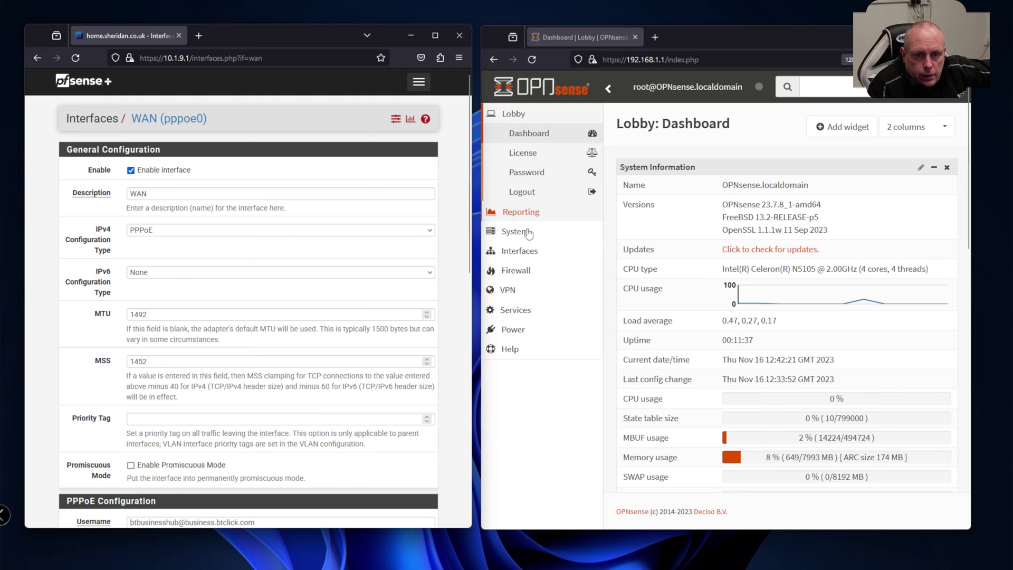
click(528, 252)
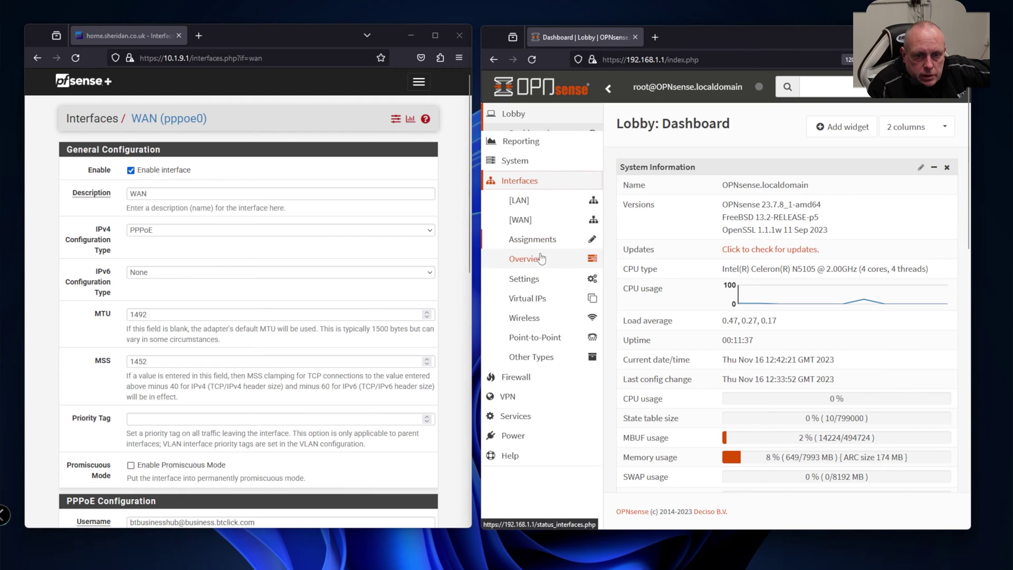
click(539, 221)
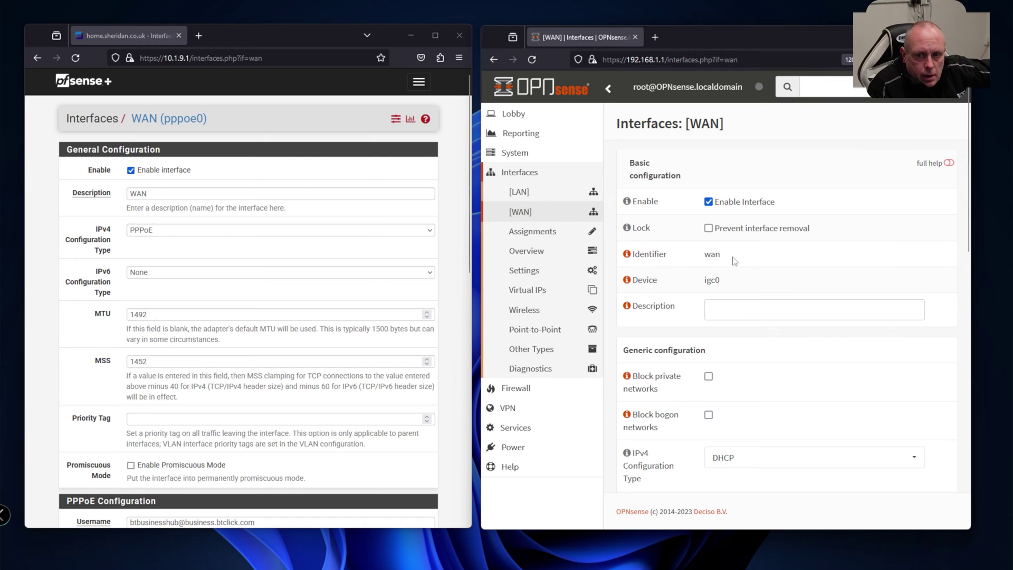
Set the OPNsense WAN IPv4 configuration type to PPPoE.
scroll(755, 258, down, 2)
scroll(722, 251, down, 3)
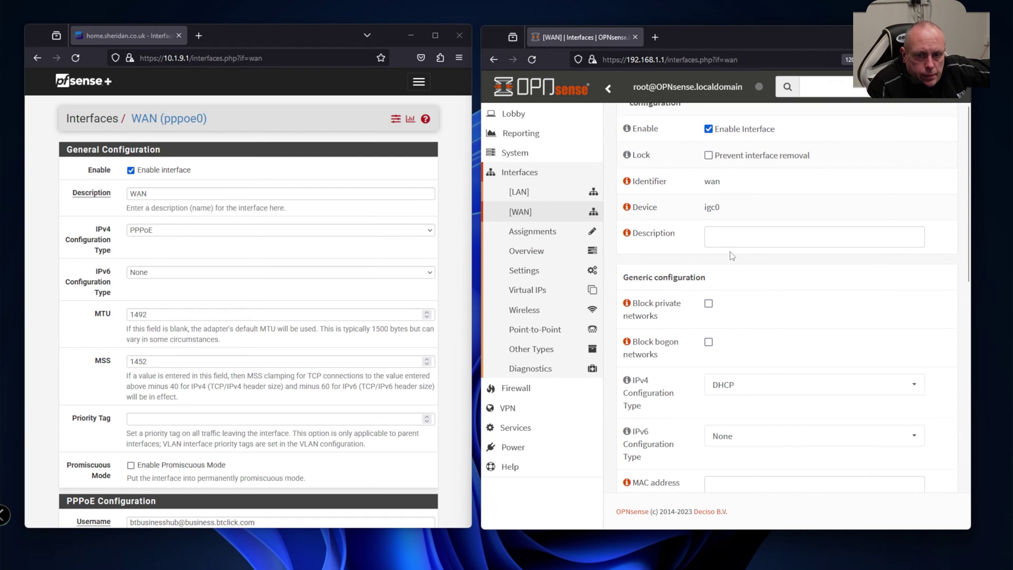
scroll(385, 246, down, 4)
scroll(386, 246, down, 3)
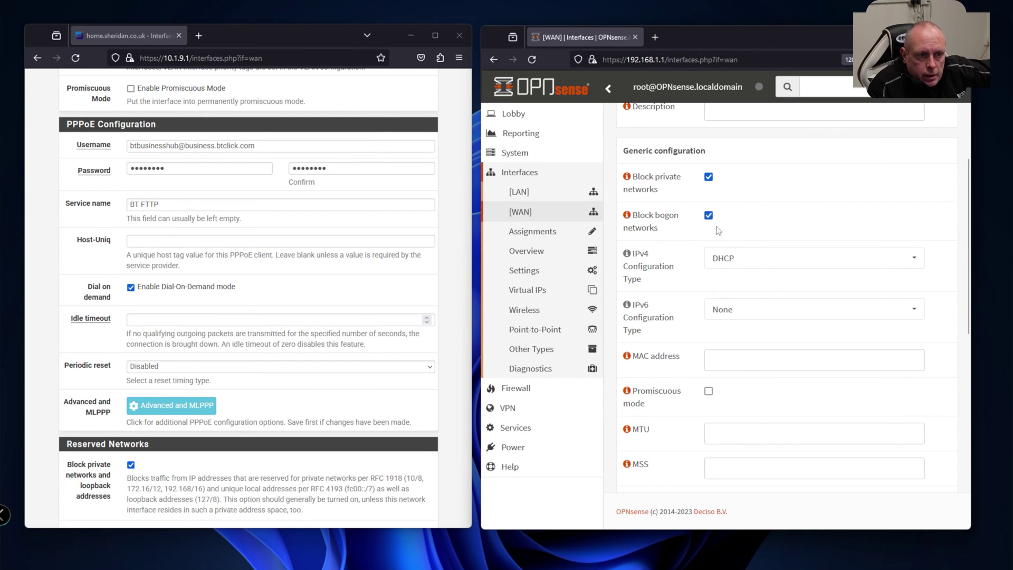
click(760, 259)
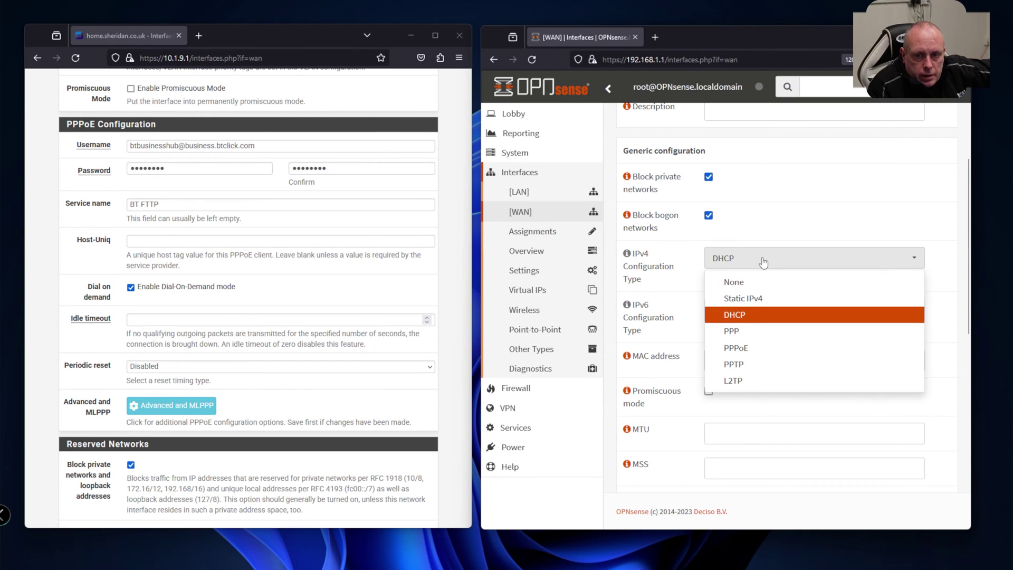
click(760, 349)
Copy pfSense's MTU value 1492 into the OPNsense MTU field.
scroll(664, 308, down, 3)
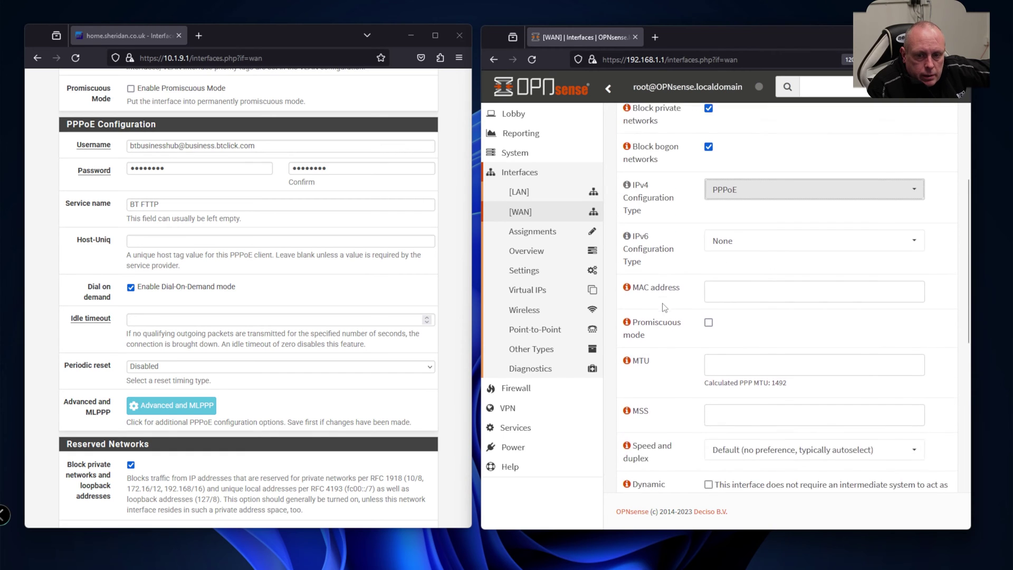
scroll(682, 280, down, 2)
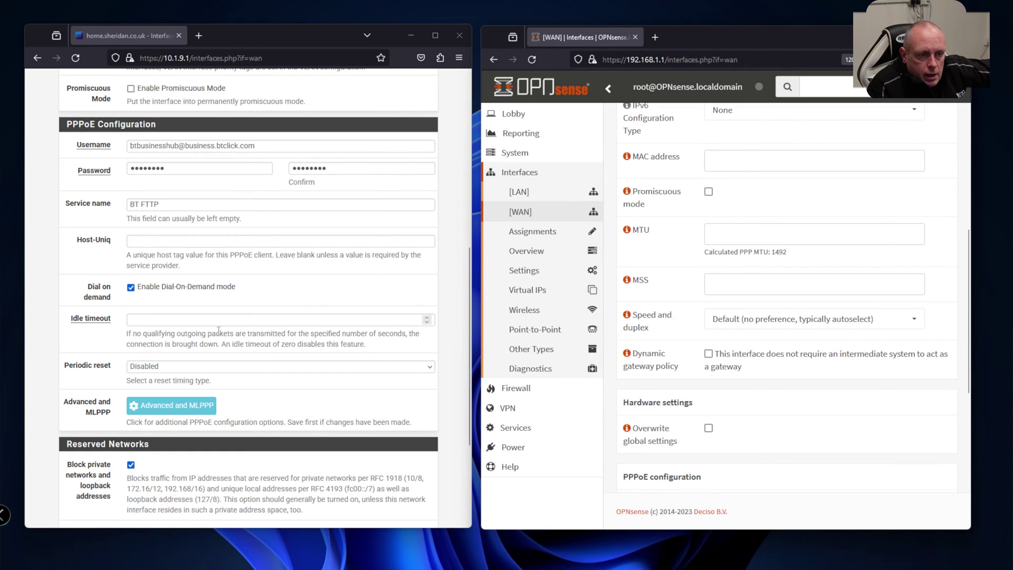
scroll(311, 310, down, 4)
scroll(311, 310, up, 15)
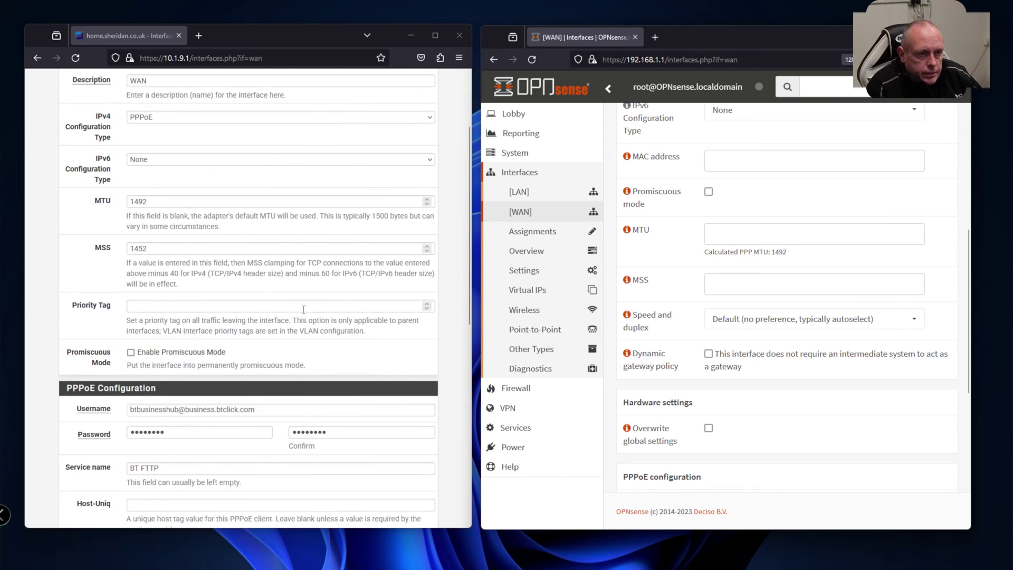
double_click(189, 308)
key(ctrl+c)
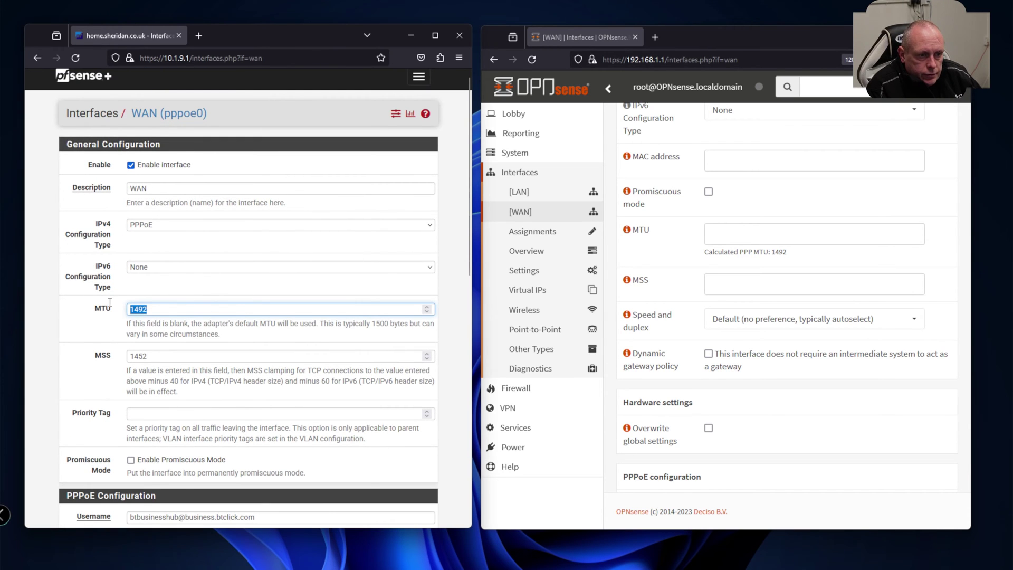
click(717, 237)
key(ctrl+v)
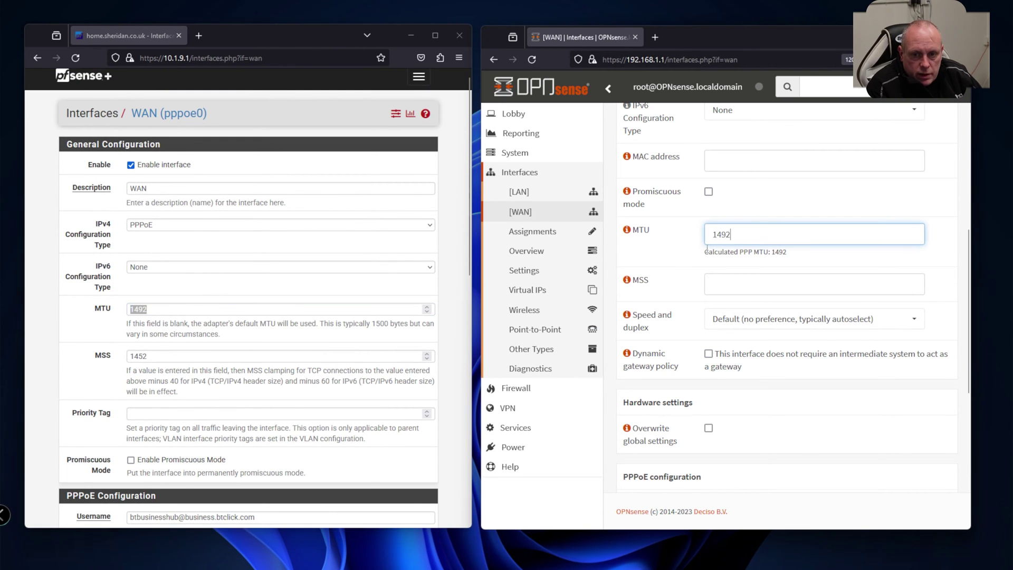
Copy pfSense's MSS value 1452 into the OPNsense MSS field.
click(135, 356)
key(ctrl+c)
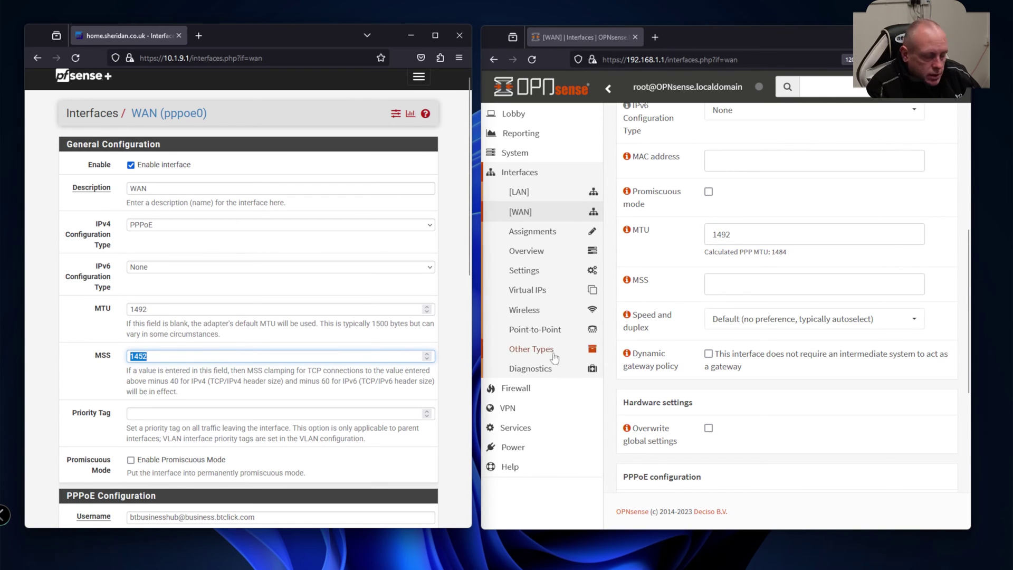
click(794, 289)
key(ctrl+v)
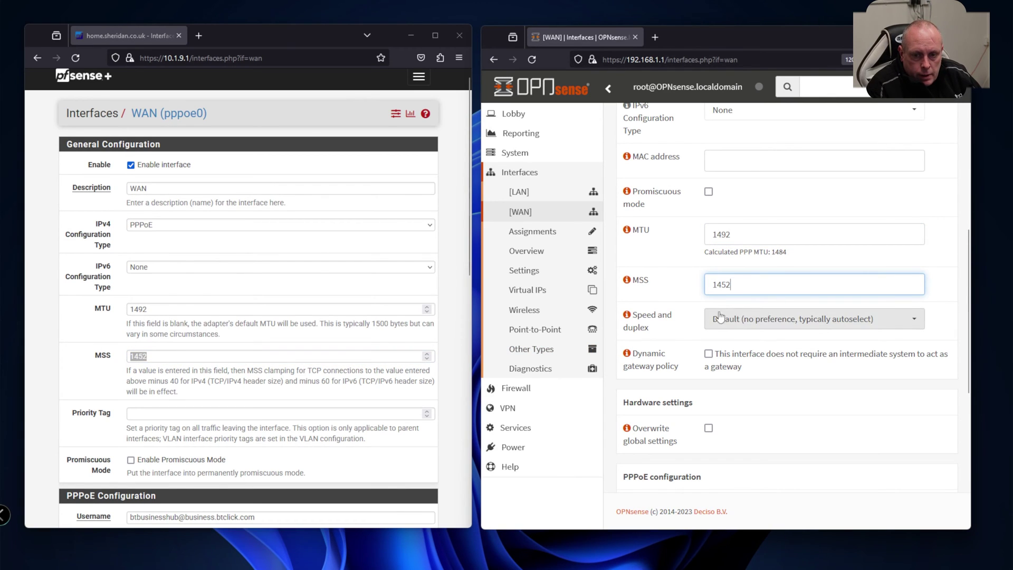
scroll(682, 305, down, 2)
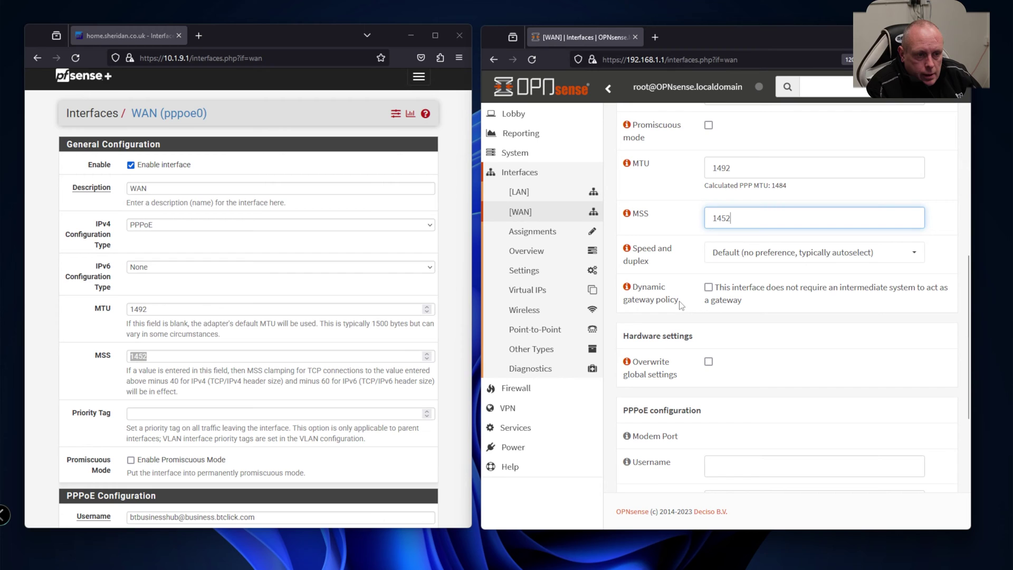
scroll(333, 320, down, 8)
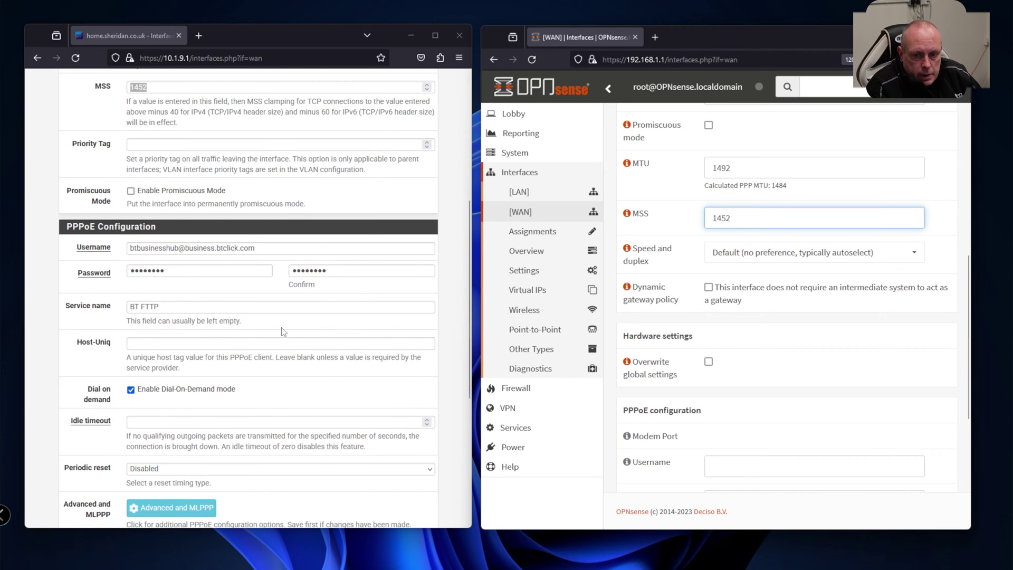
scroll(283, 331, down, 2)
scroll(764, 361, down, 4)
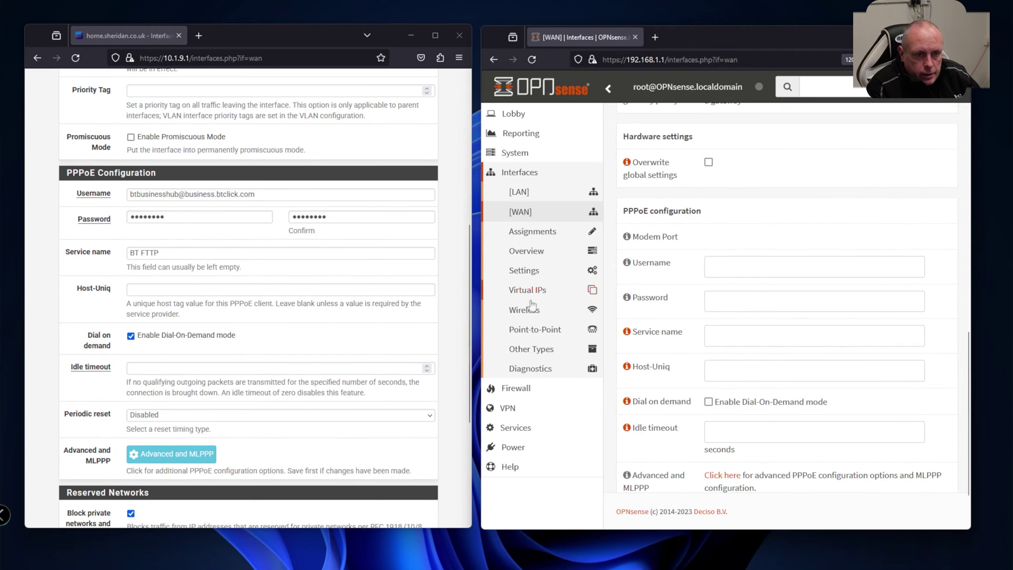
scroll(532, 305, down, 2)
Paste the PPPoE username from pfSense and move to the password field.
drag(256, 194, 85, 185)
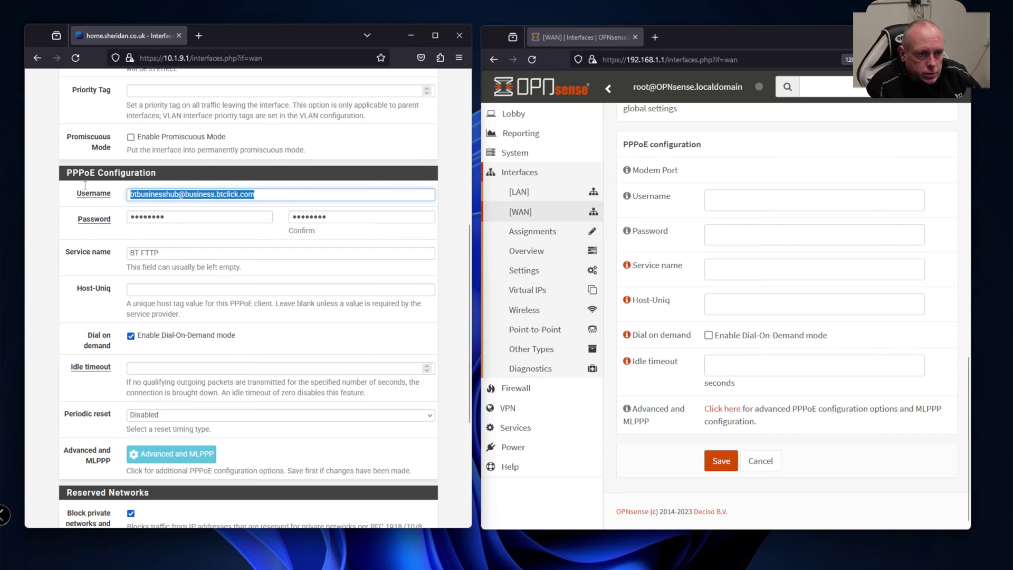
click(745, 200)
key(ctrl+v)
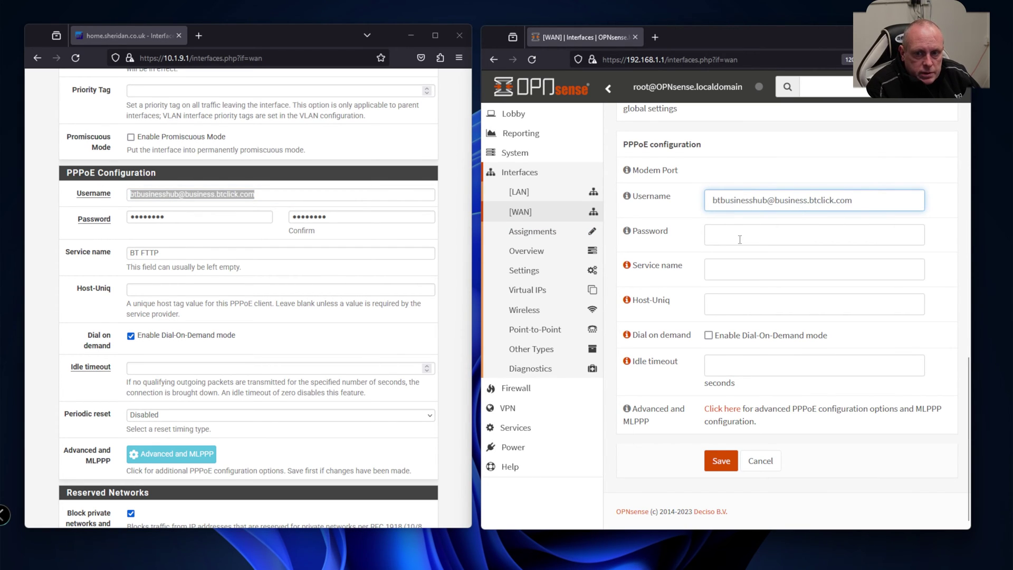
click(740, 239)
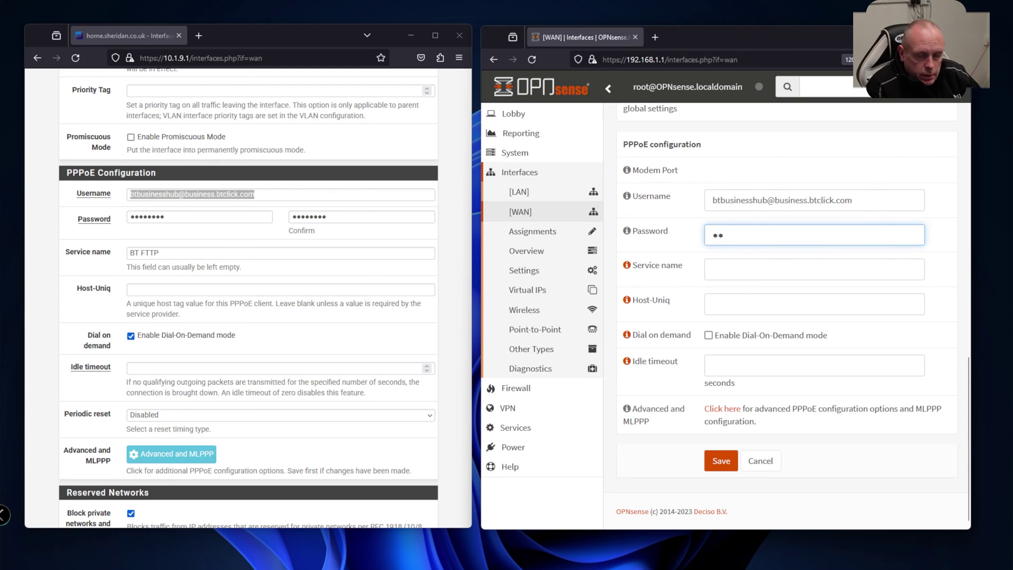
Set service name BT FTTP, enable Dial-On-Demand mode and set idle timeout 0.
triple_click(196, 253)
key(ctrl+c)
click(770, 270)
key(ctrl+v)
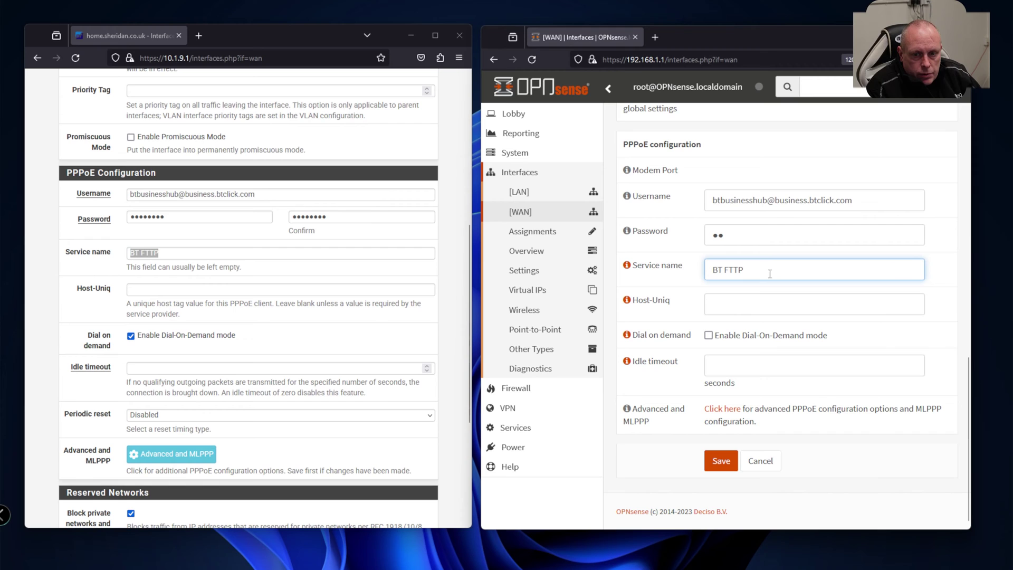
click(709, 337)
click(722, 362)
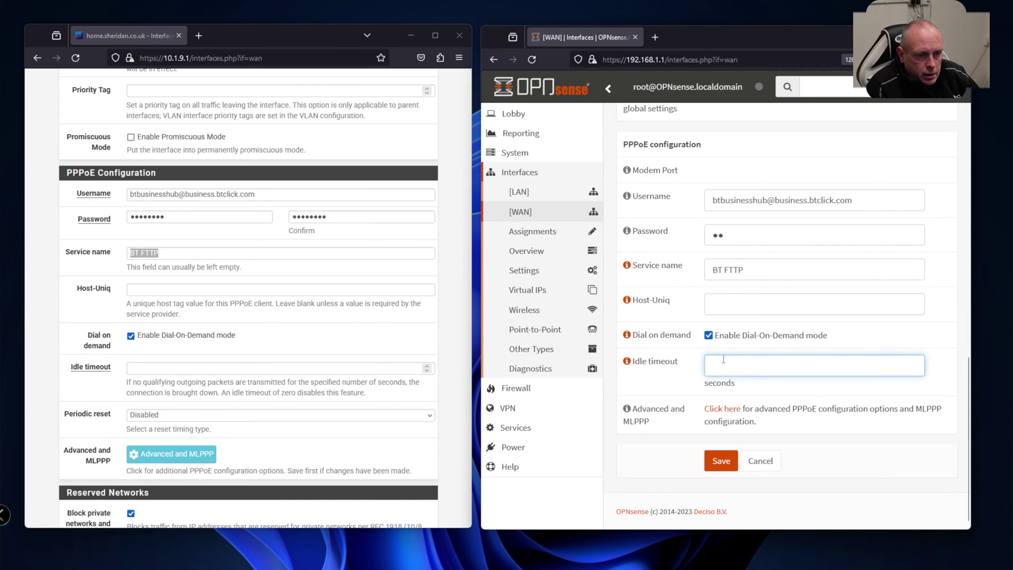
text(0)
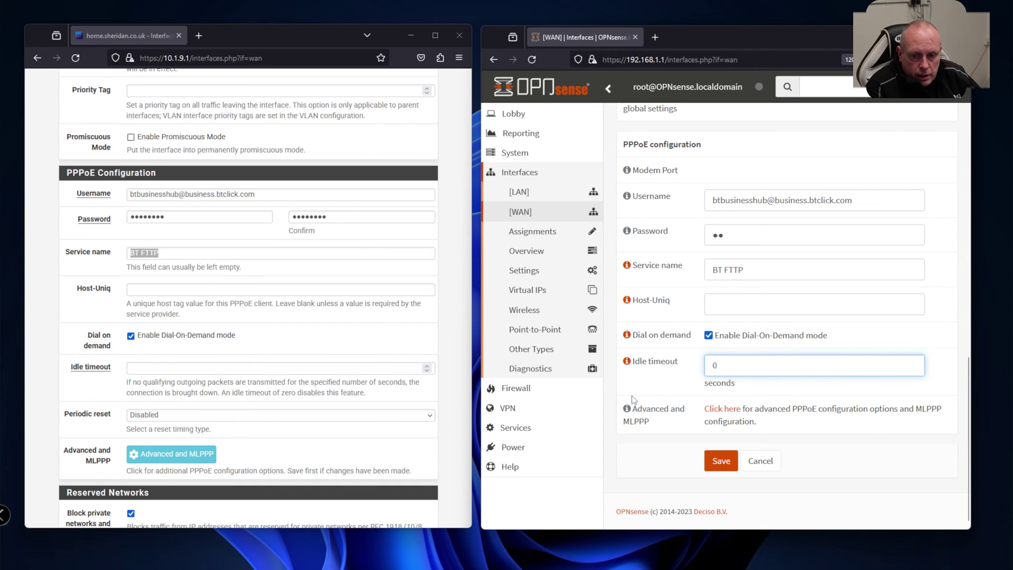
Try saving the WAN PPPoE settings and review the input errors.
click(722, 462)
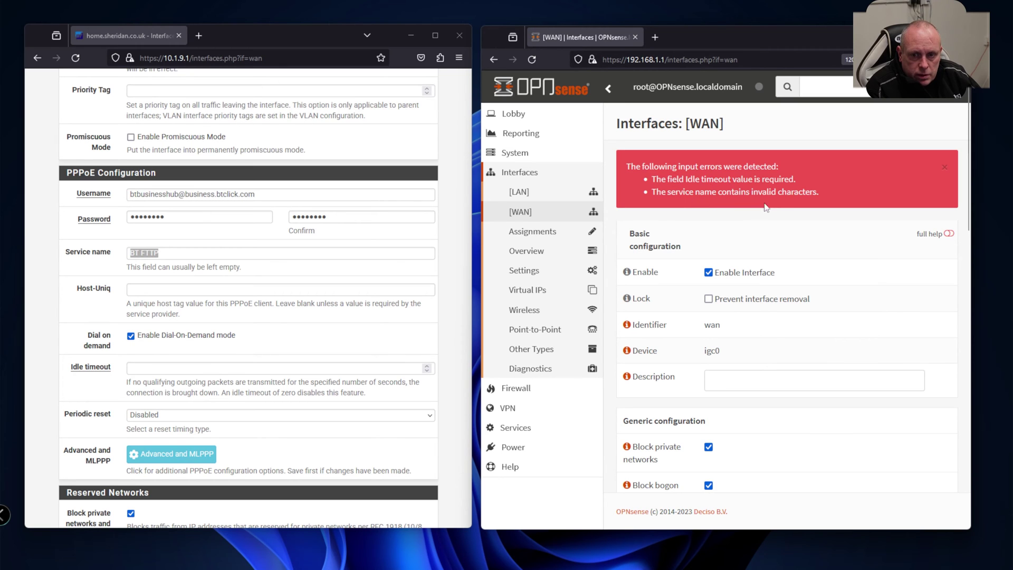
scroll(766, 213, down, 7)
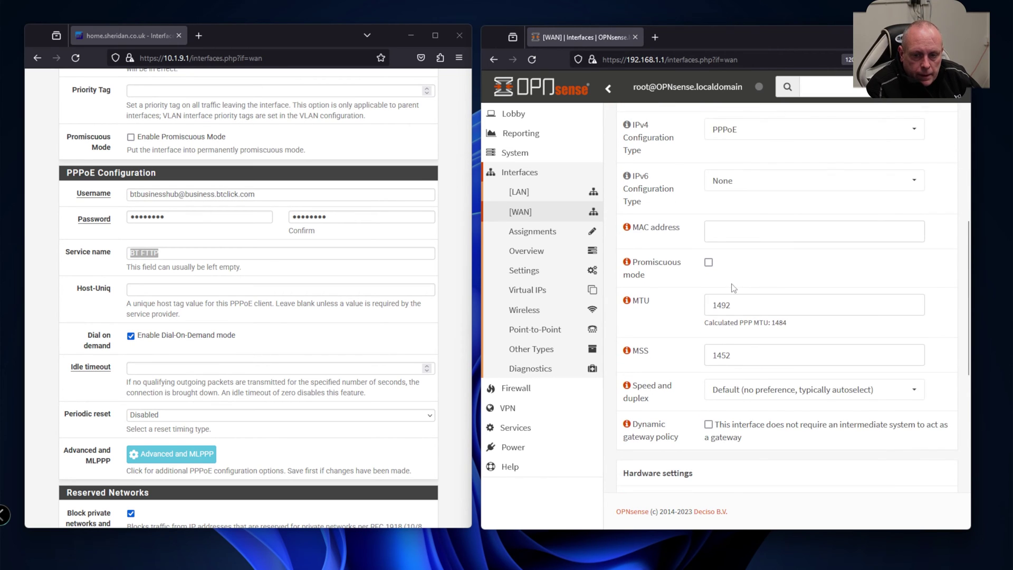
scroll(726, 298, down, 6)
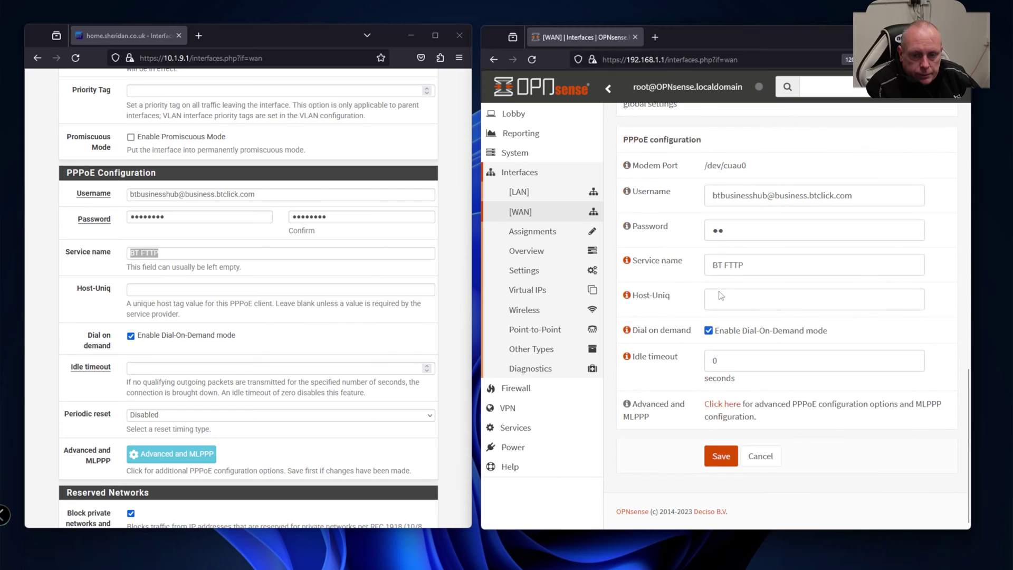
Change the service name to BTFTTP and idle timeout to 3600, then save.
click(731, 267)
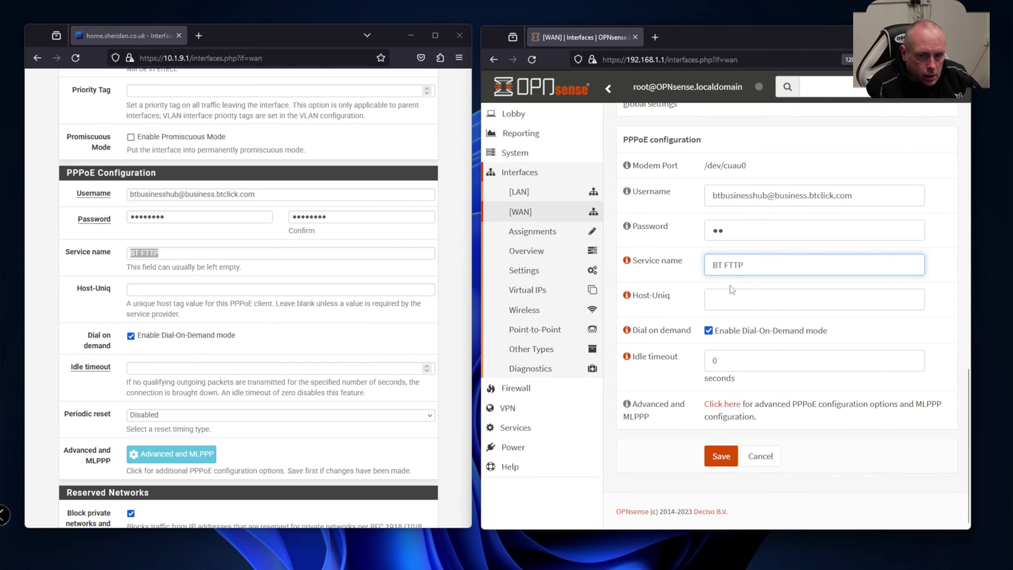
key(BackSpace)
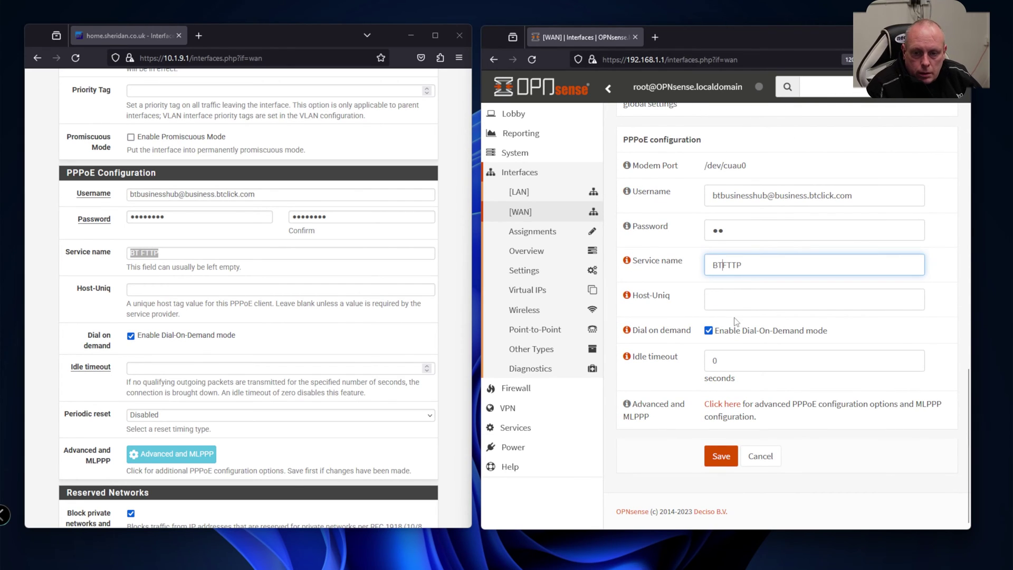
click(728, 365)
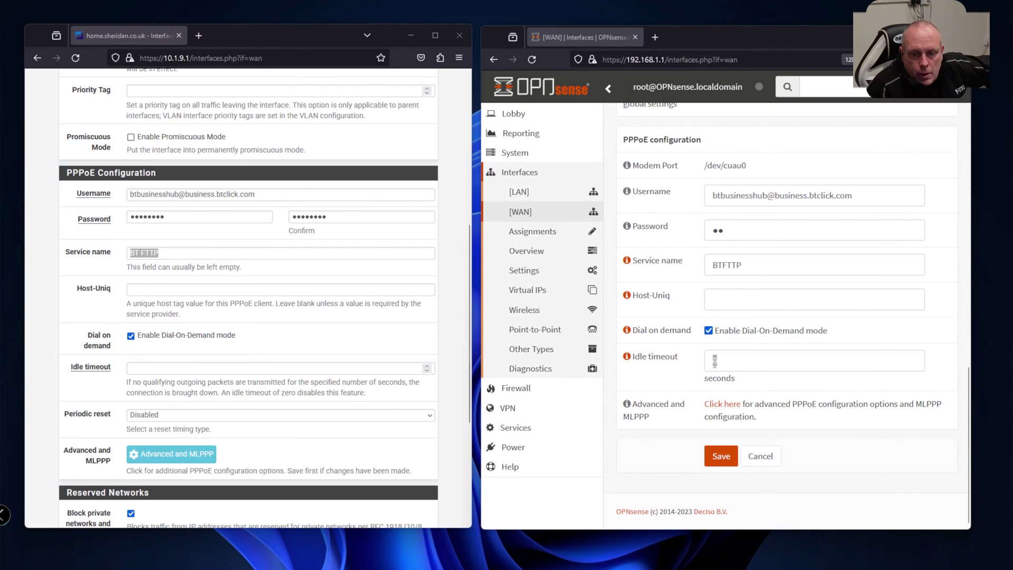
drag(714, 362, 721, 362)
text(36)
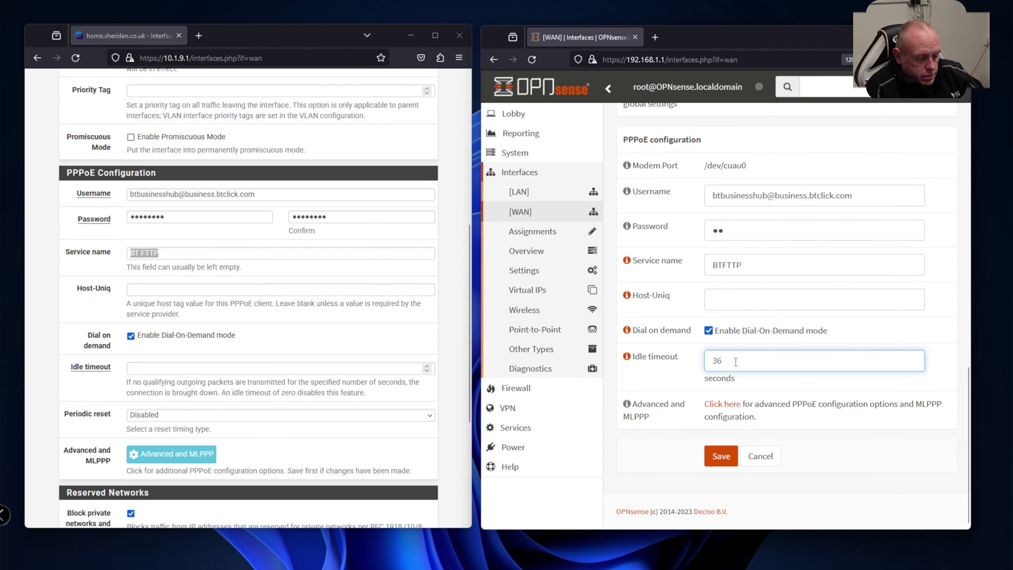
text(00)
click(729, 459)
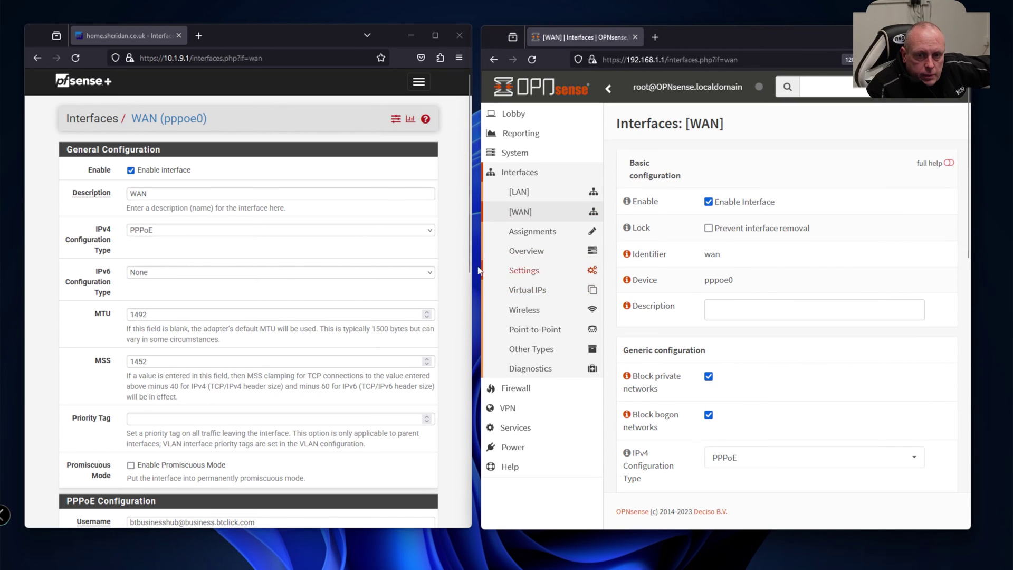
scroll(671, 277, down, 5)
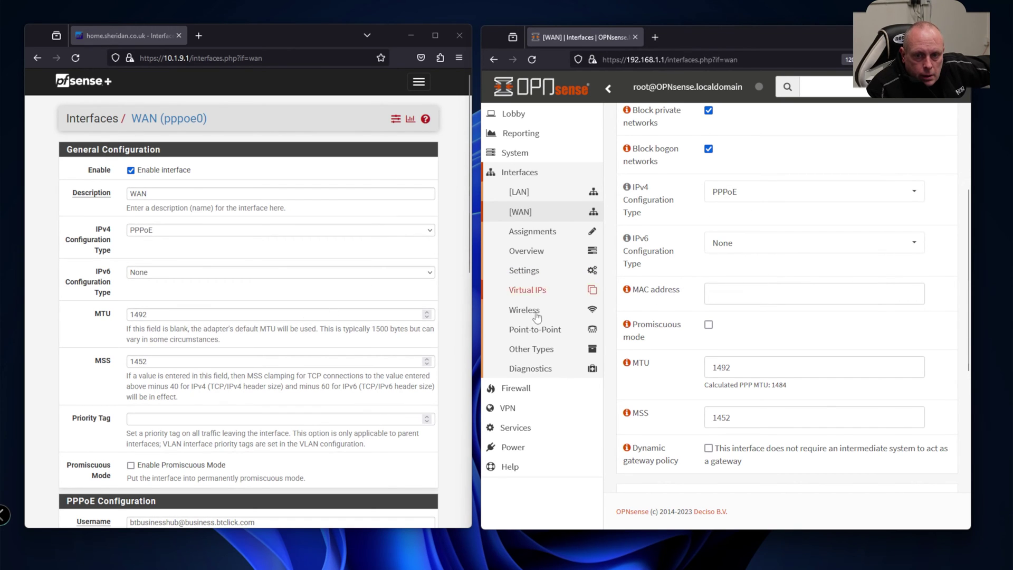
scroll(371, 312, down, 7)
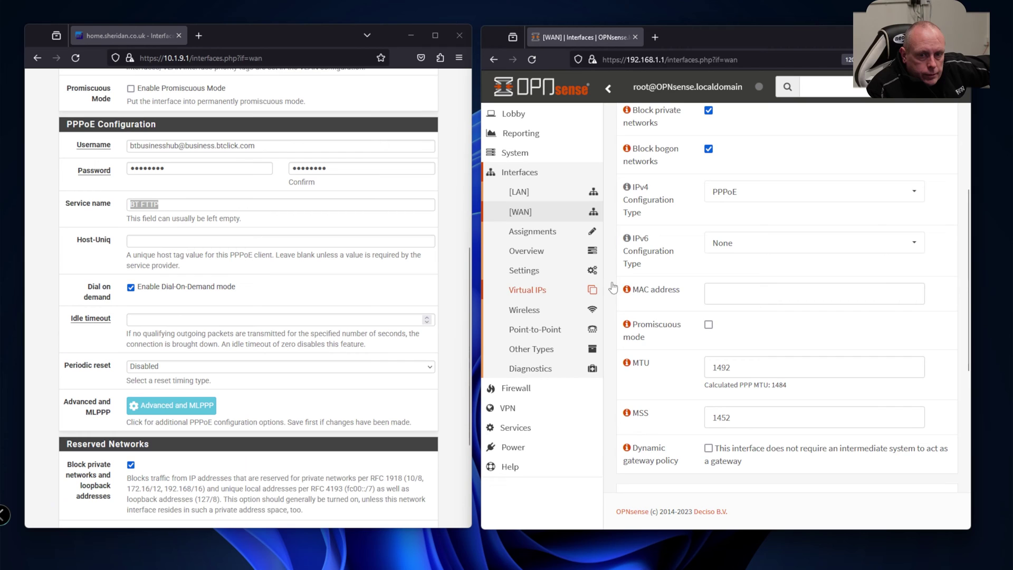
scroll(679, 288, down, 1)
scroll(680, 288, down, 5)
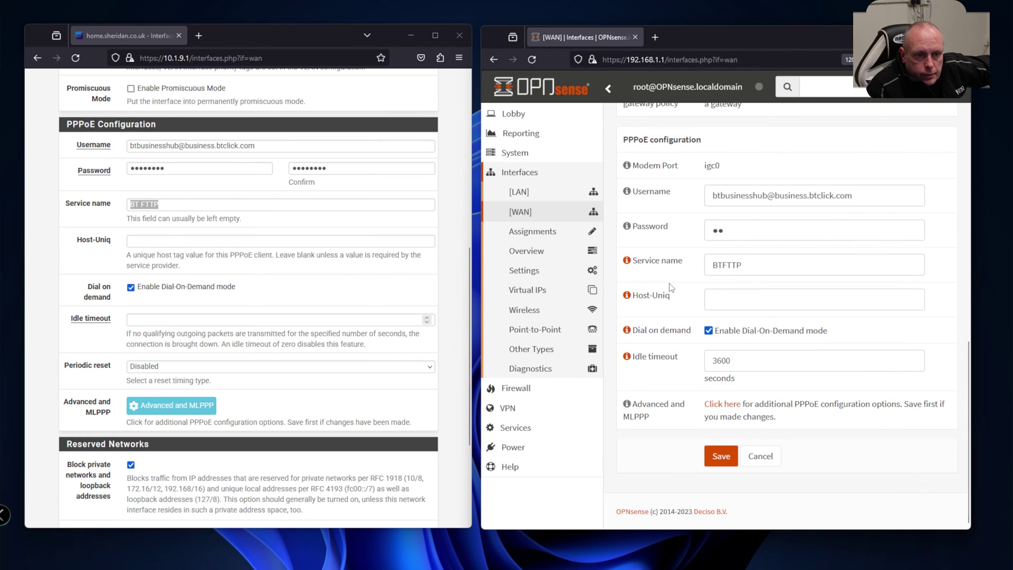
scroll(689, 270, up, 8)
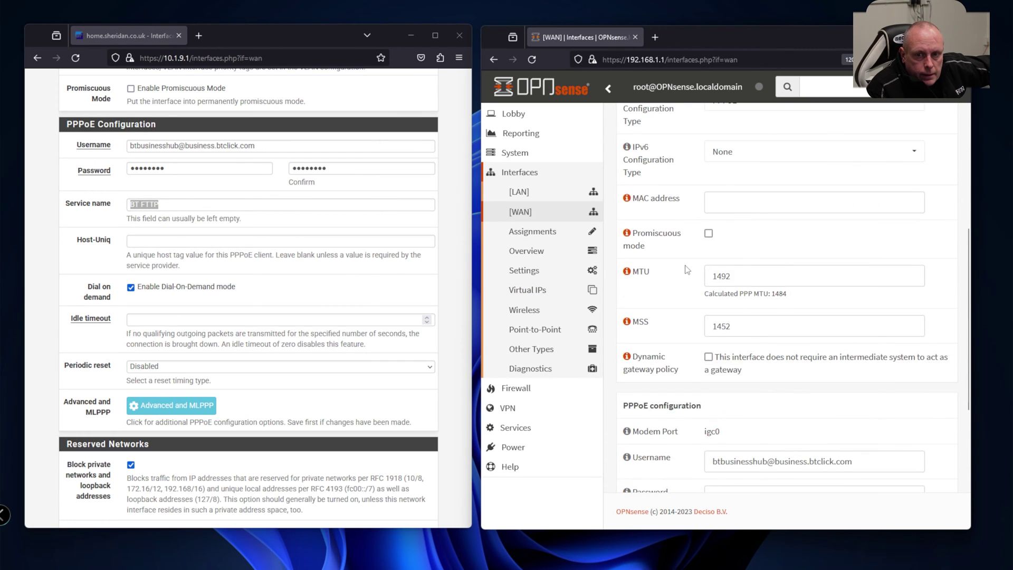
scroll(688, 271, down, 2)
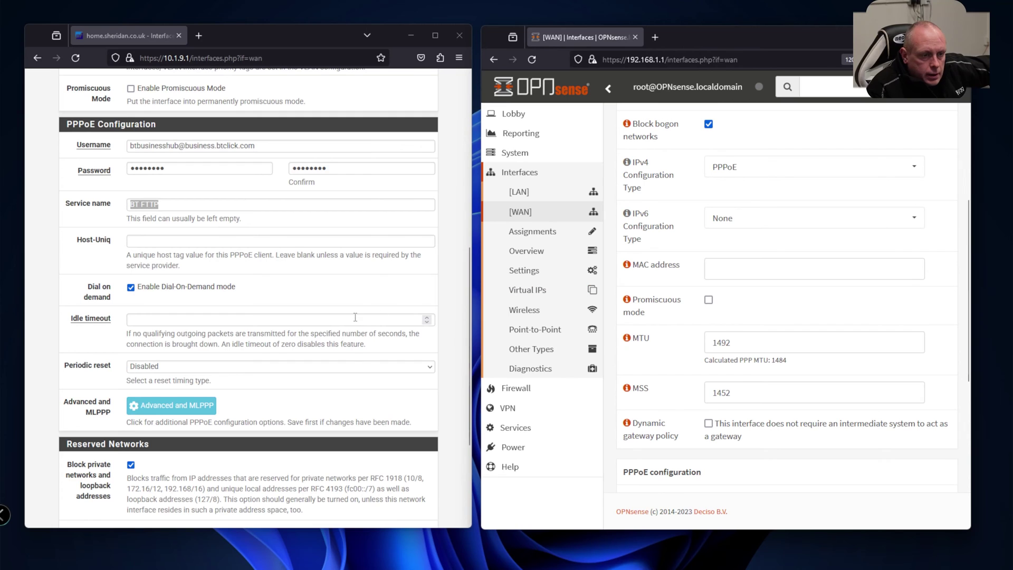
scroll(355, 320, down, 3)
scroll(356, 321, up, 4)
scroll(356, 321, up, 6)
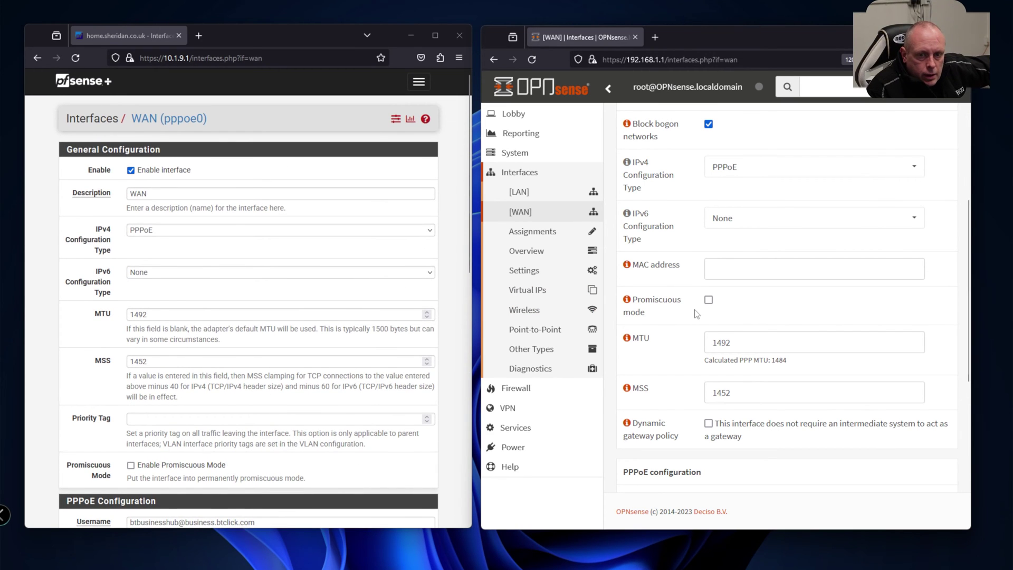
scroll(699, 314, up, 4)
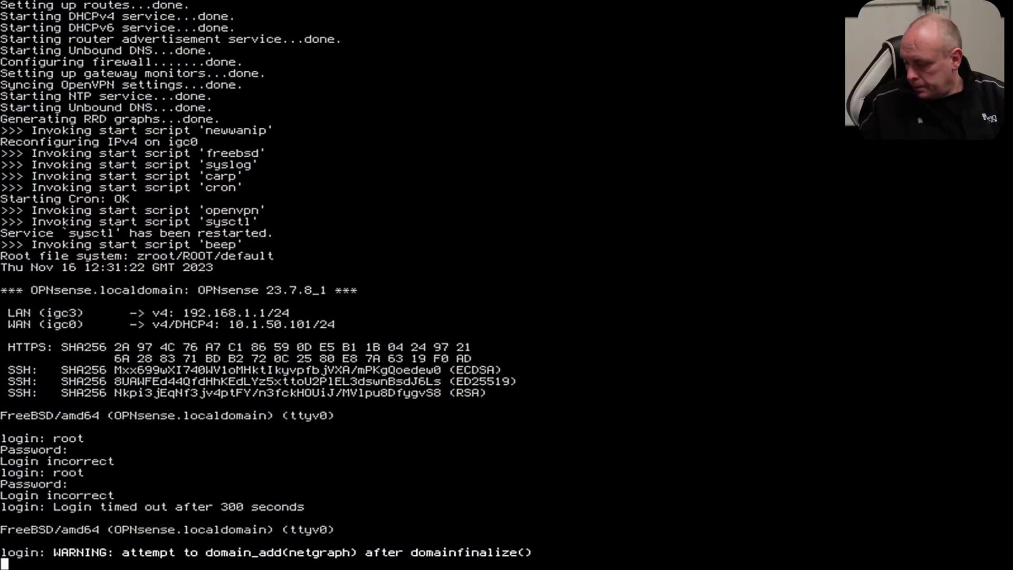
Log in to the OPNsense console as root.
key(Return)
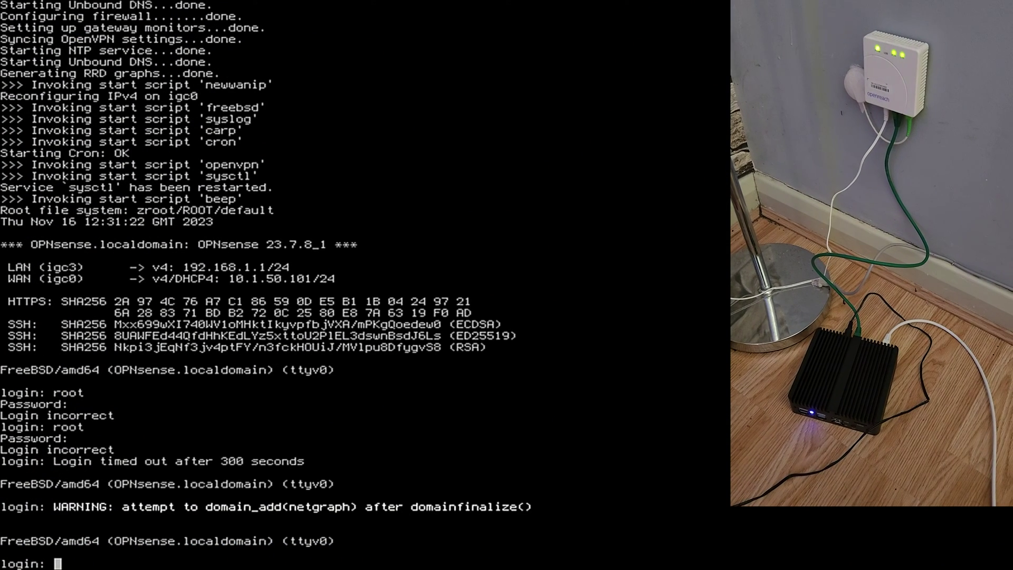
text(root)
key(Return)
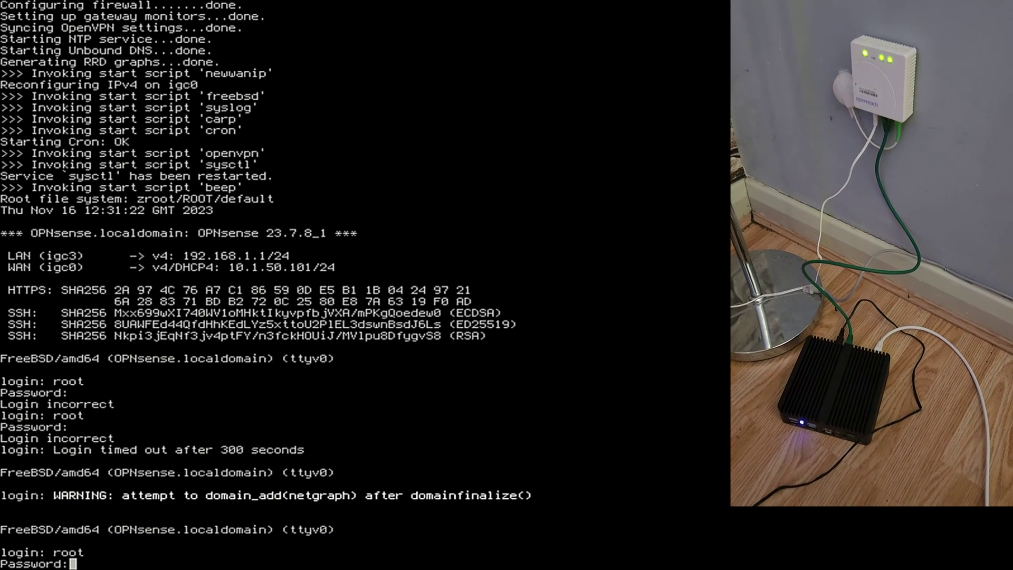
key(Return)
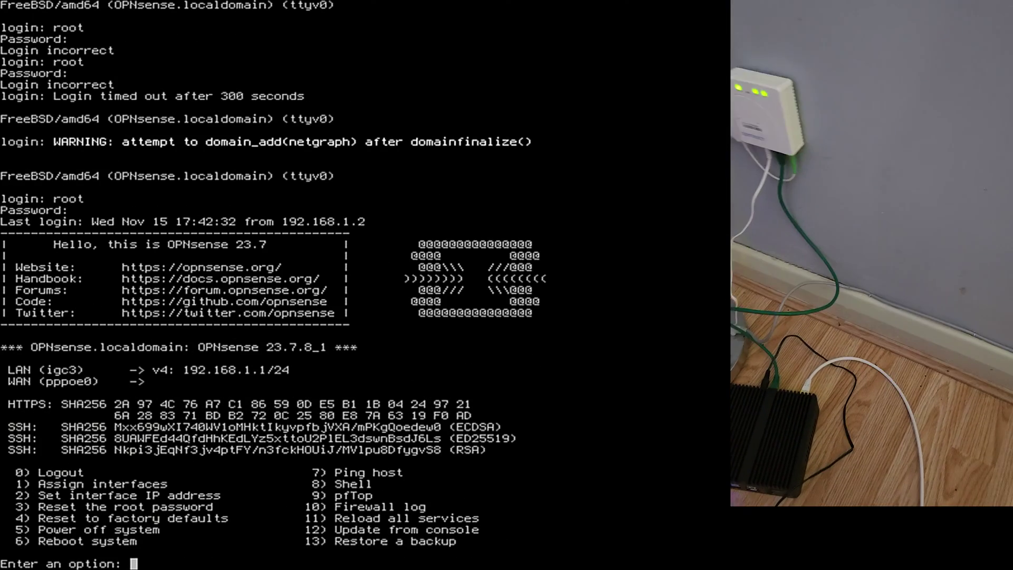
Choose console option 5 to power off the system and confirm with y.
text(6)
key(BackSpace)
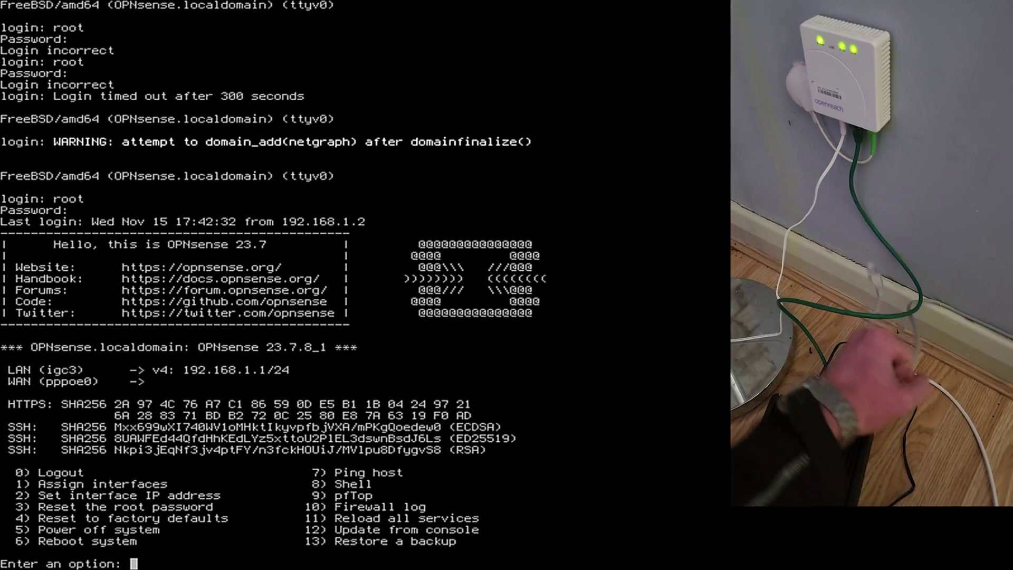
text(7)
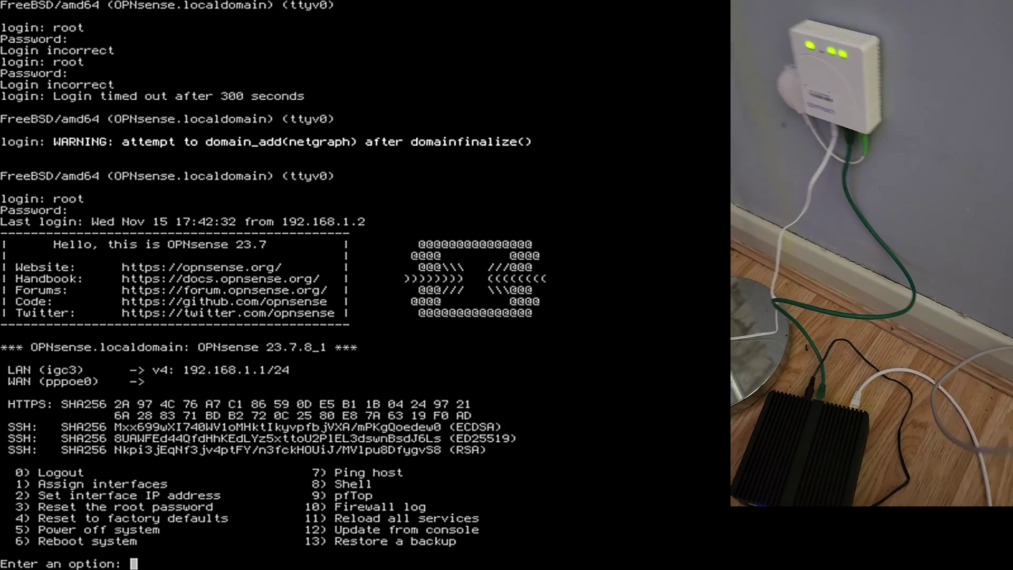
text(5)
key(Return)
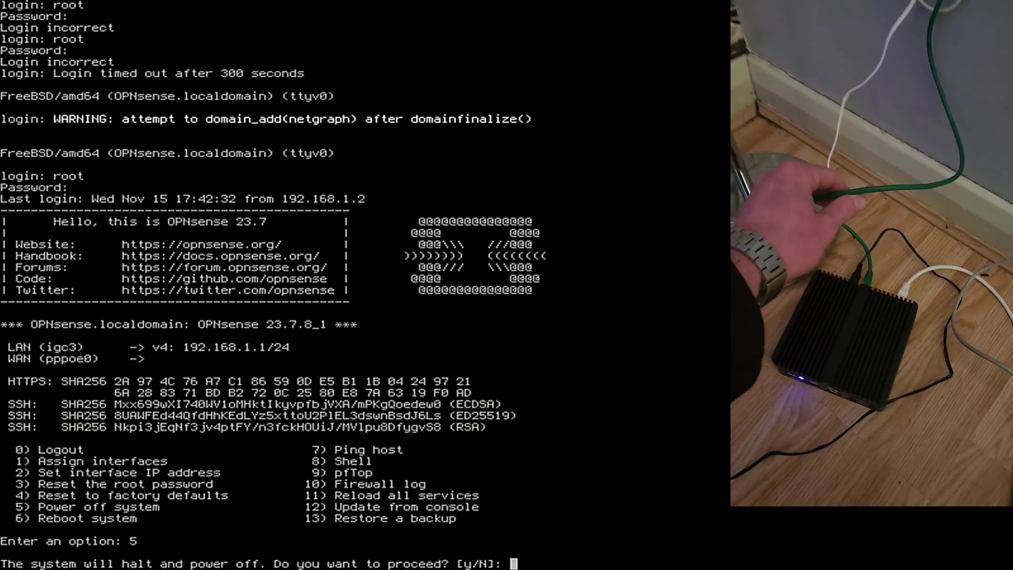
text(y)
key(Return)
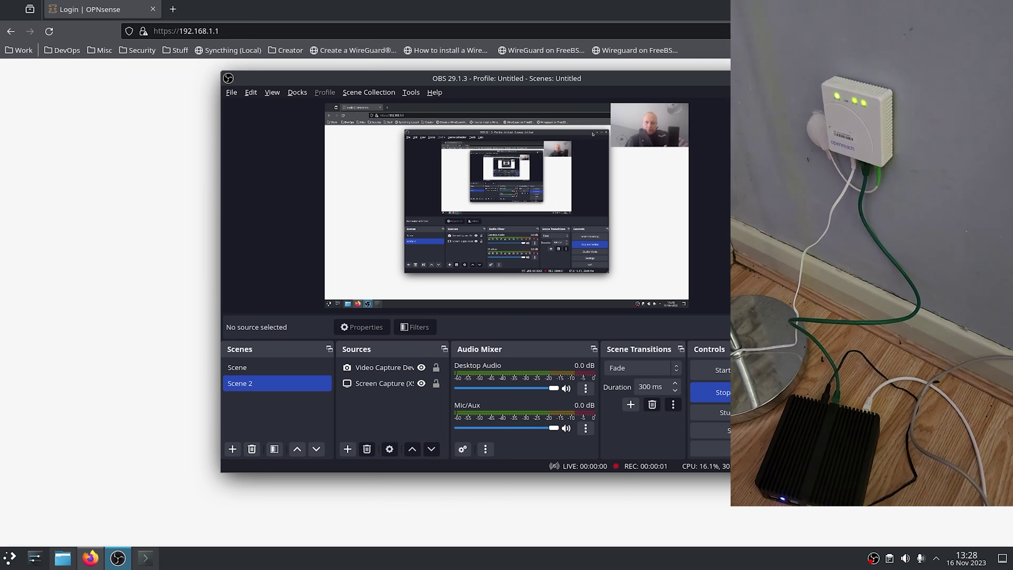
Reload the OPNsense login page and sign in as root with the account password.
key(alt+Tab)
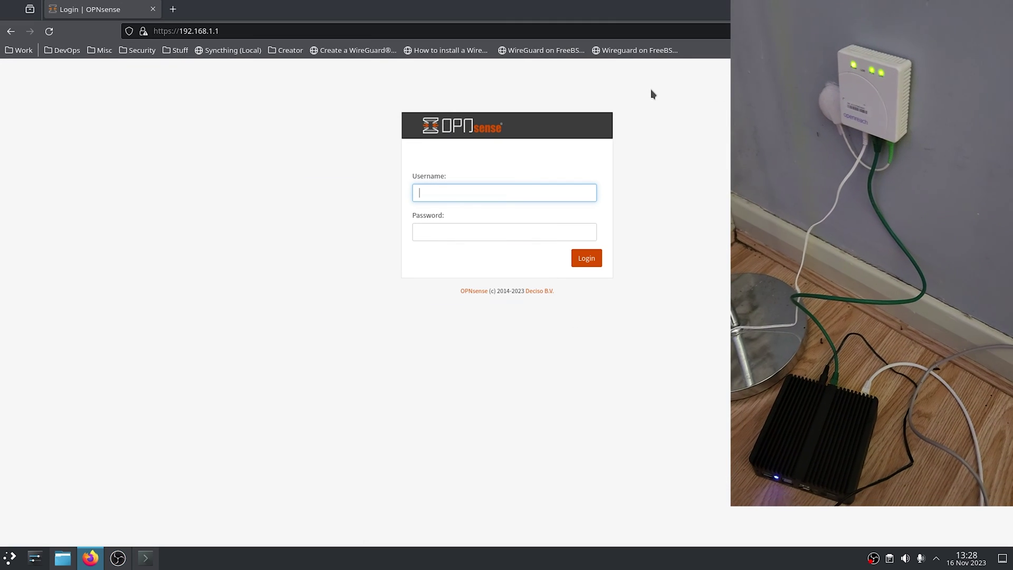
key(F5)
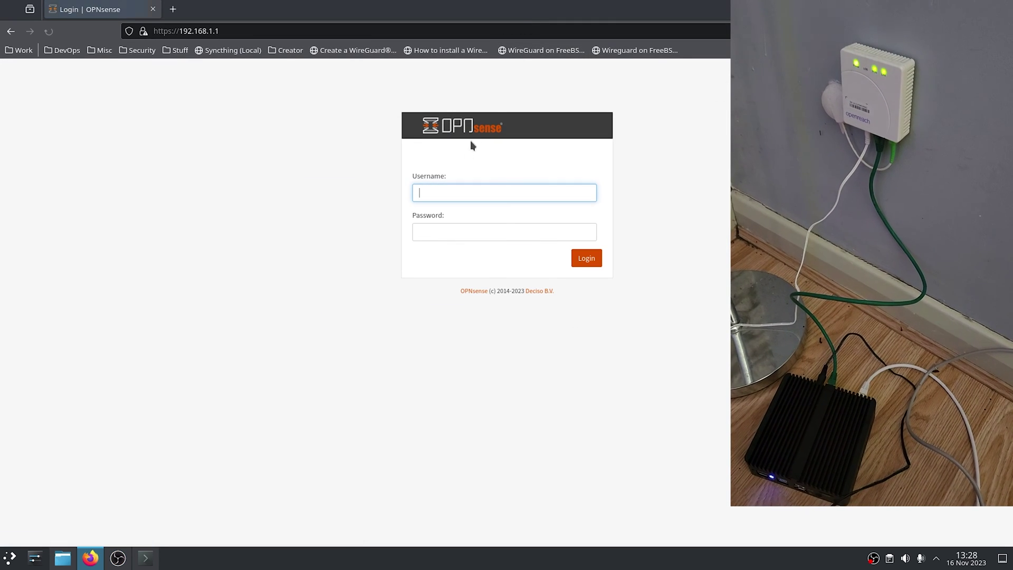
text(root)
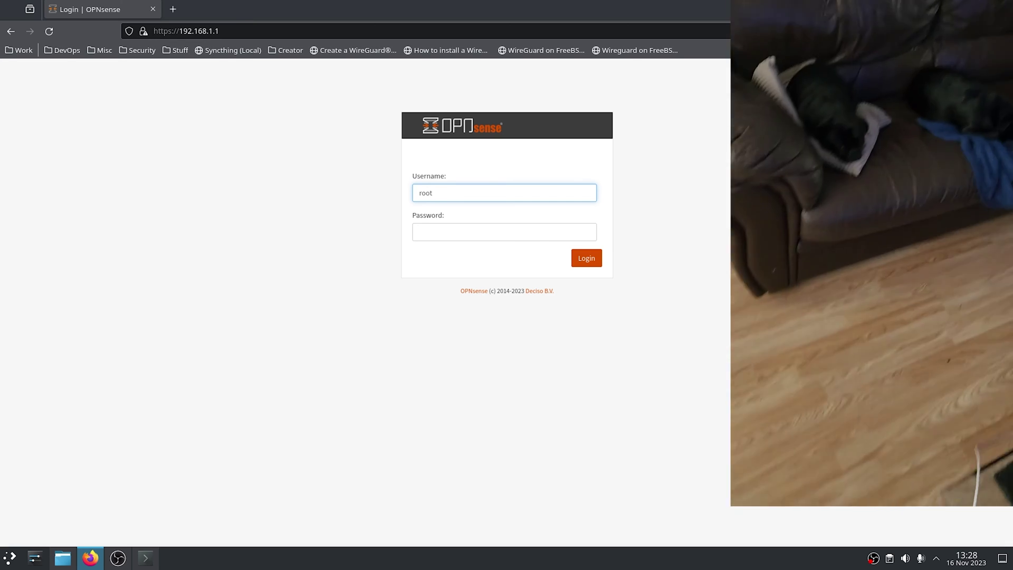
click(419, 232)
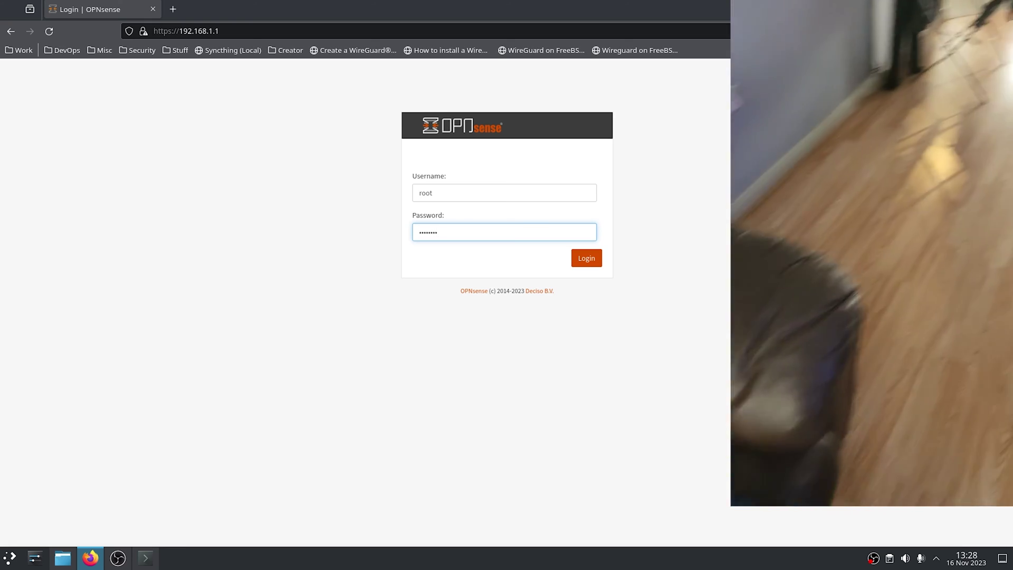
key(Return)
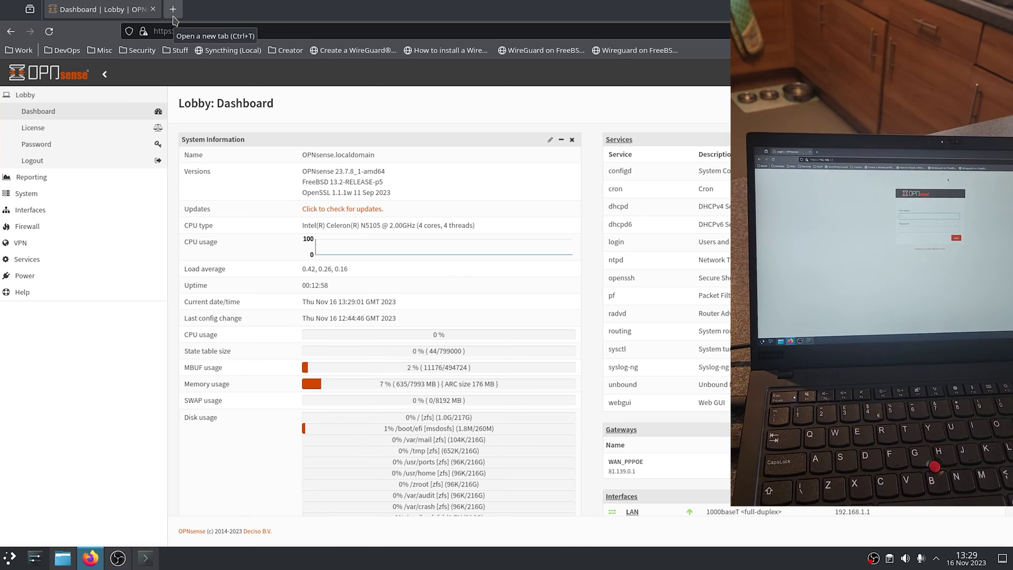
Run a Fast.com speed test in a new tab (910 Mbps), then return to the OPNsense Lobby.
click(173, 20)
text(fast.com)
key(Return)
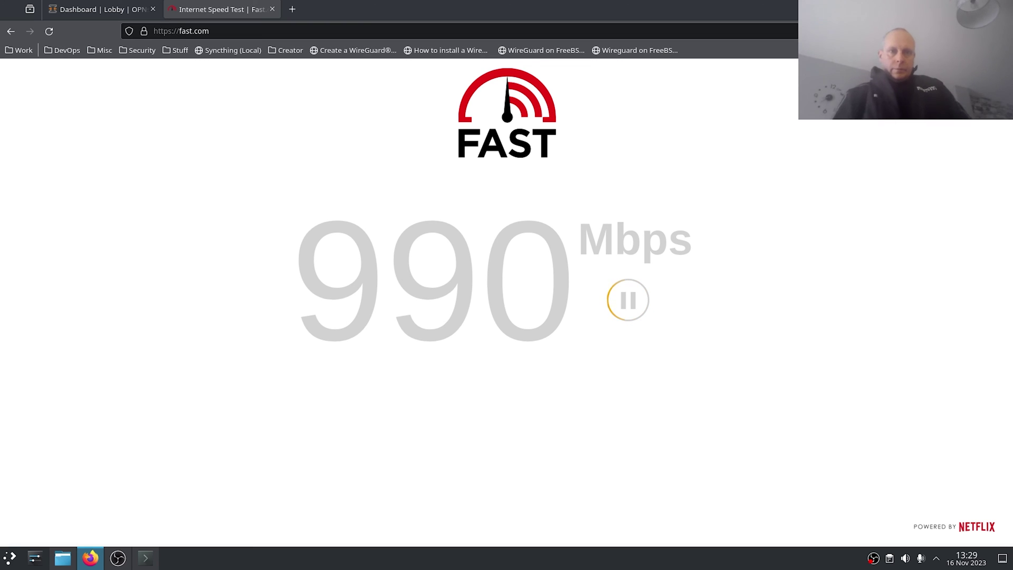
click(117, 559)
click(117, 560)
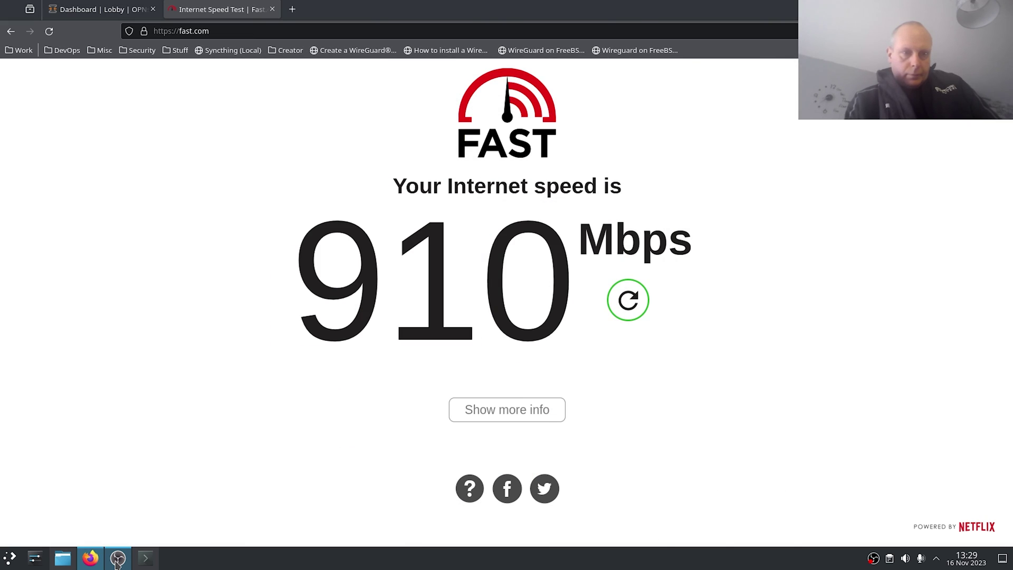
click(94, 15)
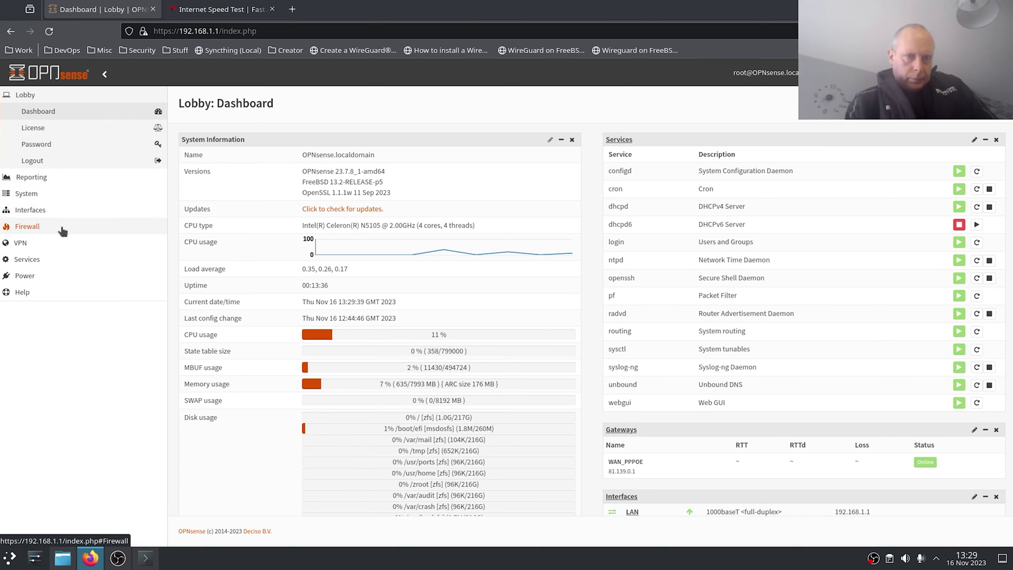
Open the OPNsense WAN settings and clear the MTU and MSS override fields.
click(70, 211)
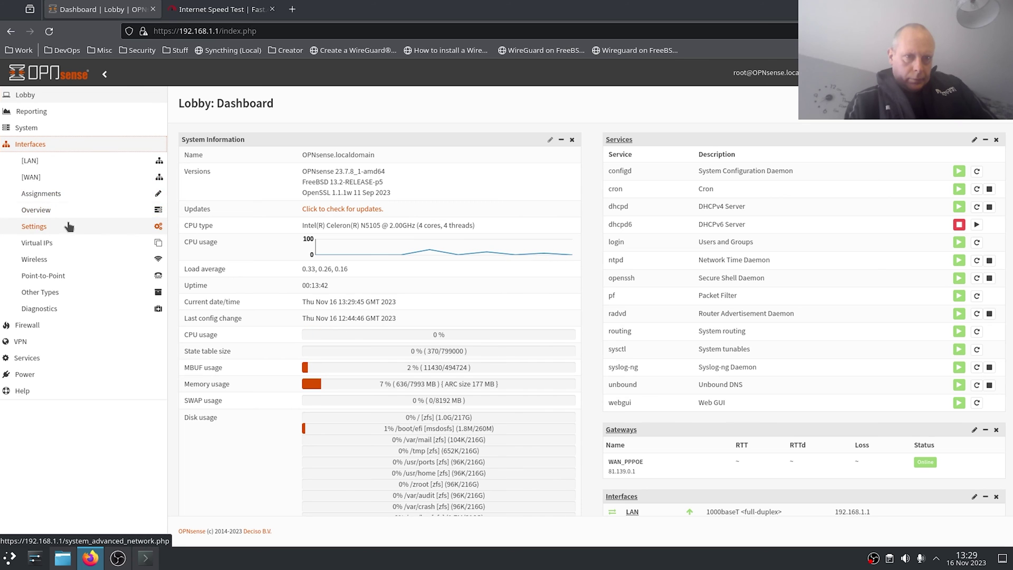
click(65, 177)
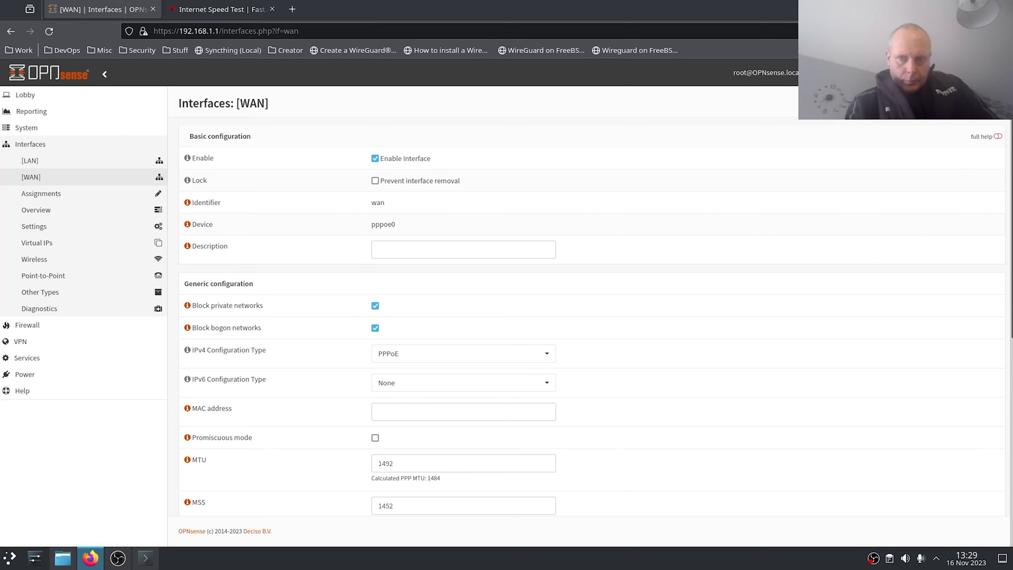
scroll(1011, 296, down, 3)
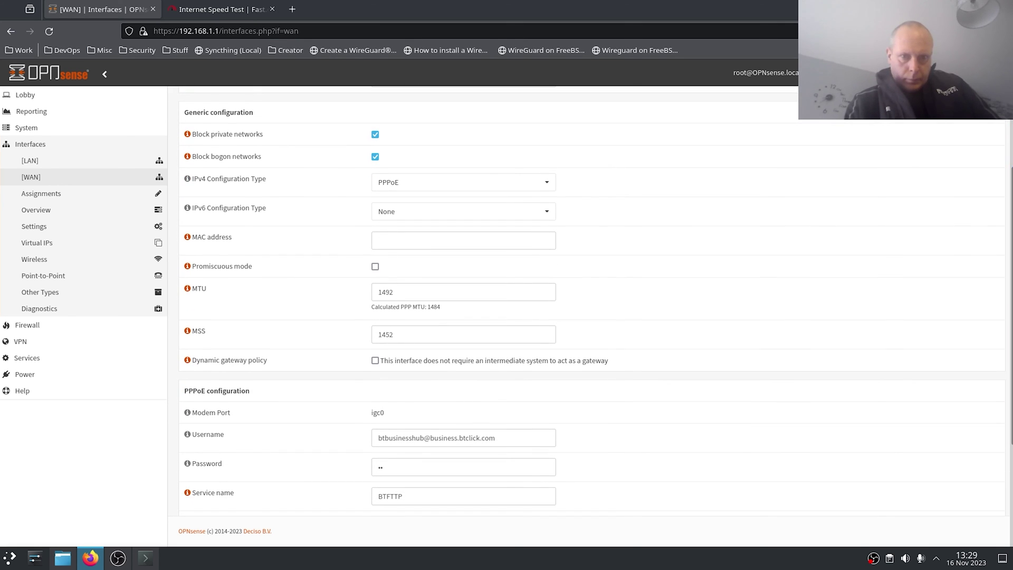
click(432, 292)
key(BackSpace)
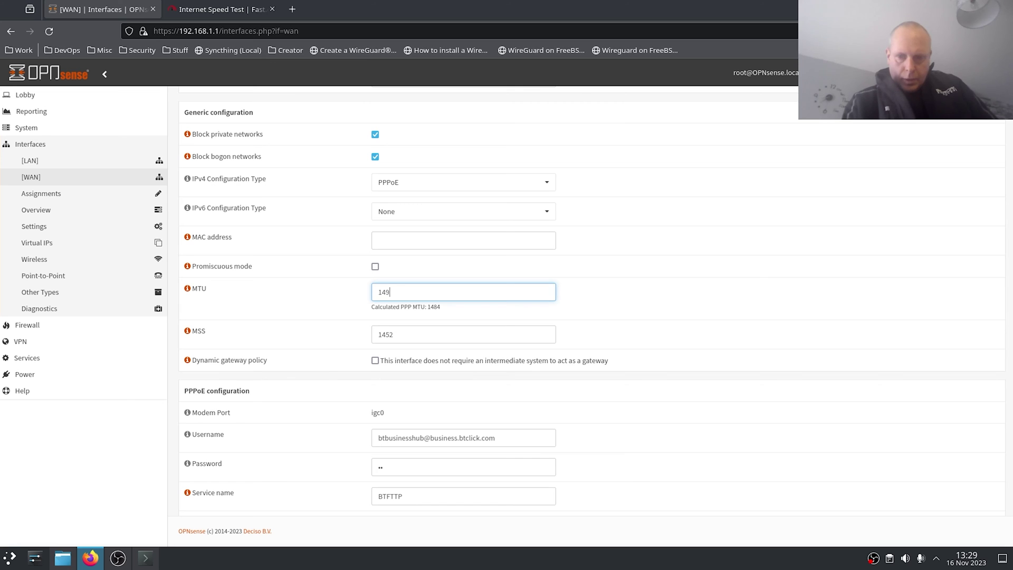
key(BackSpace)
key(BackSpace)
key(BackSpace)
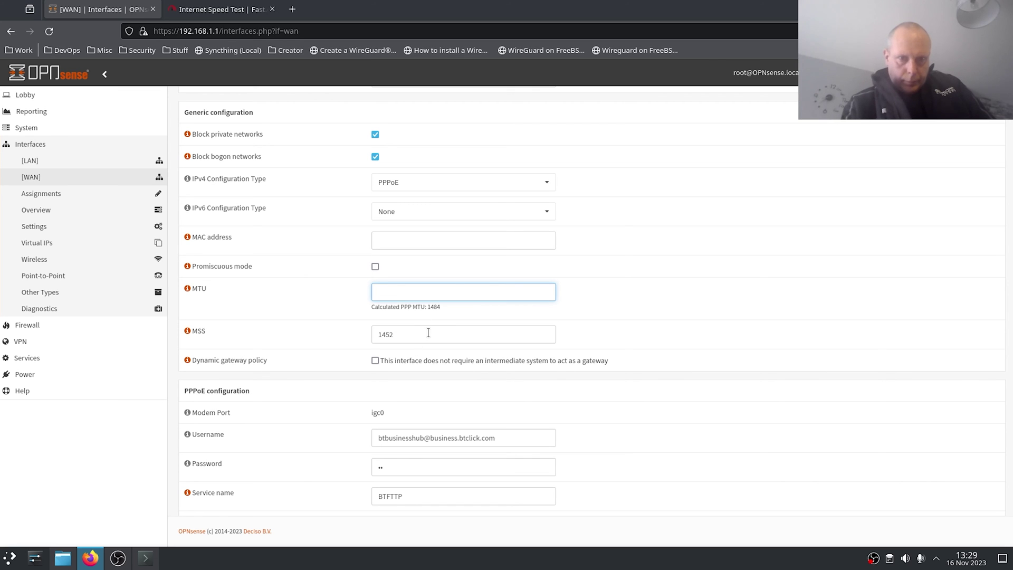
click(428, 333)
key(BackSpace)
key(BackSpace)
key(BackSpace)
key(BackSpace)
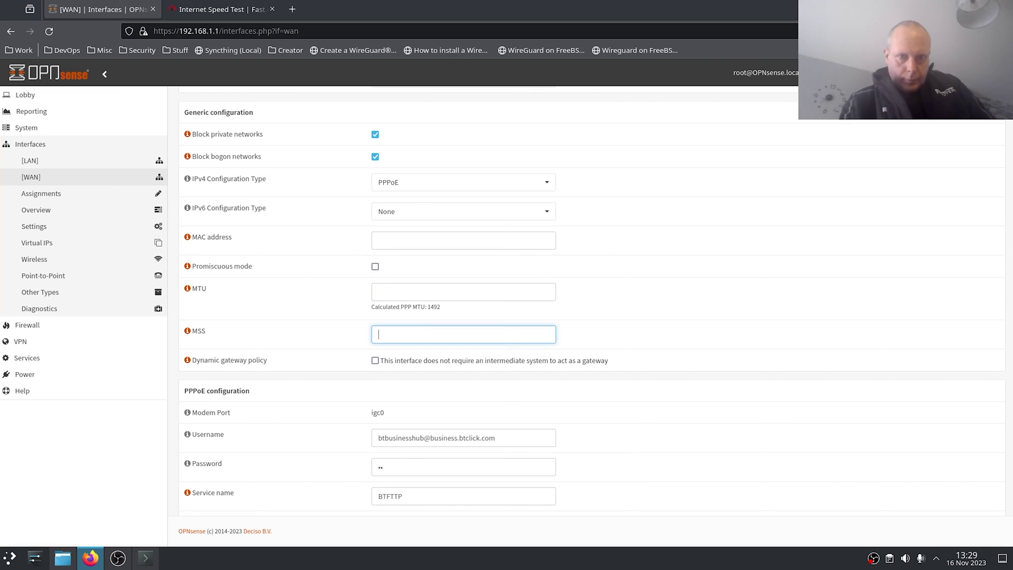
Save and apply the WAN interface changes.
scroll(1001, 480, down, 3)
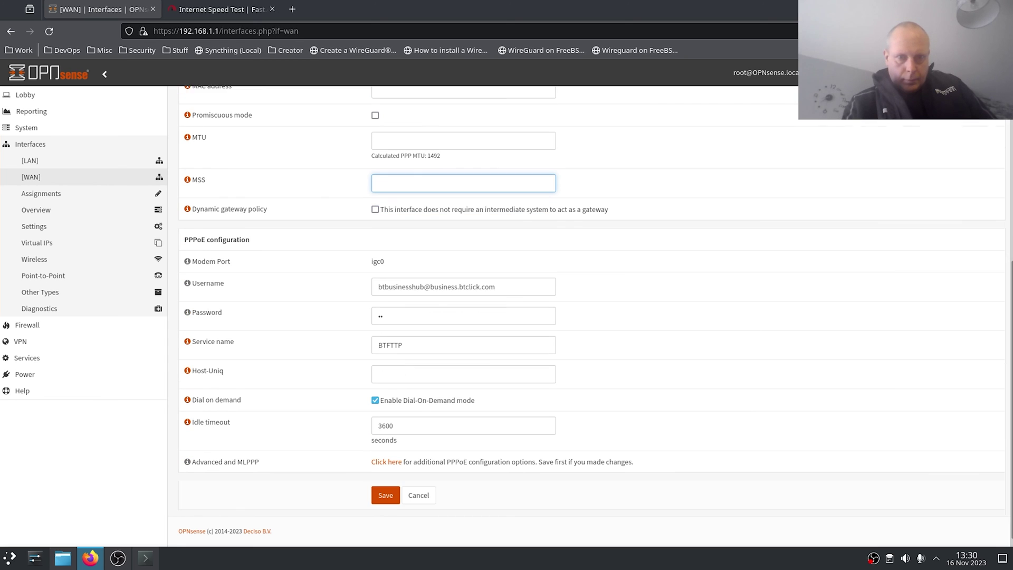
click(386, 488)
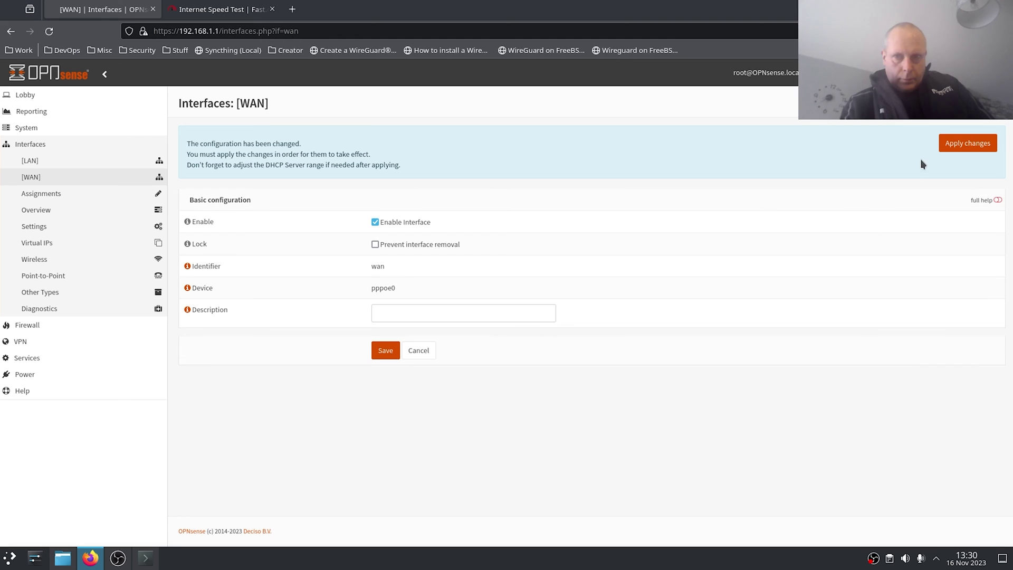
click(957, 143)
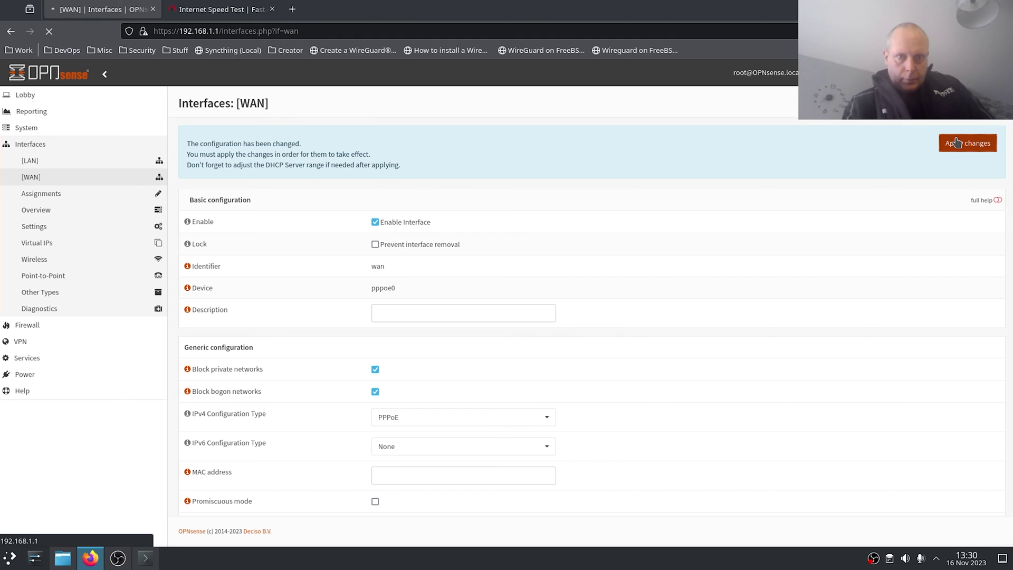
Rerun the Fast.com speed test with the MTU/MSS overrides removed.
key(ctrl+Tab)
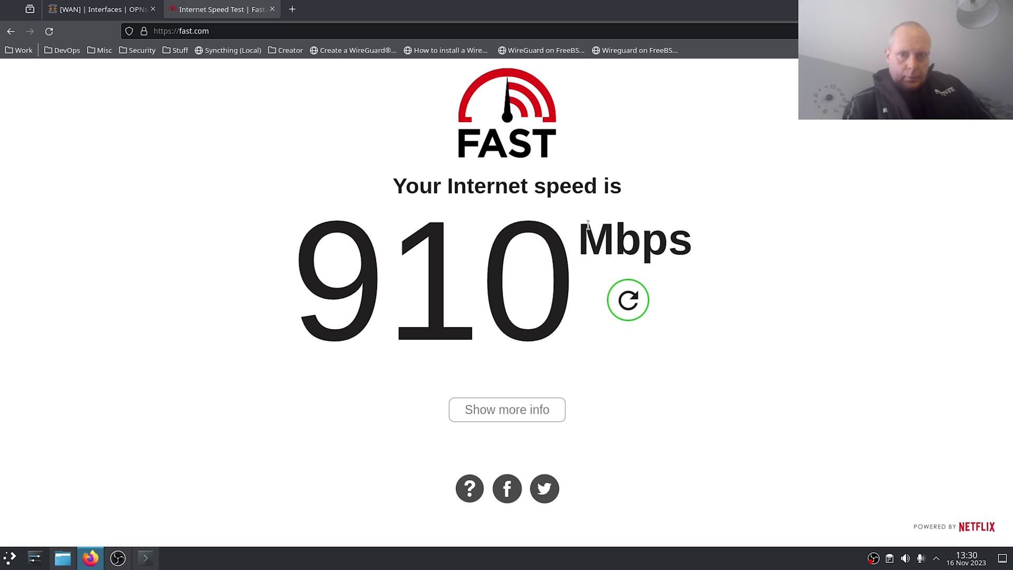
click(628, 300)
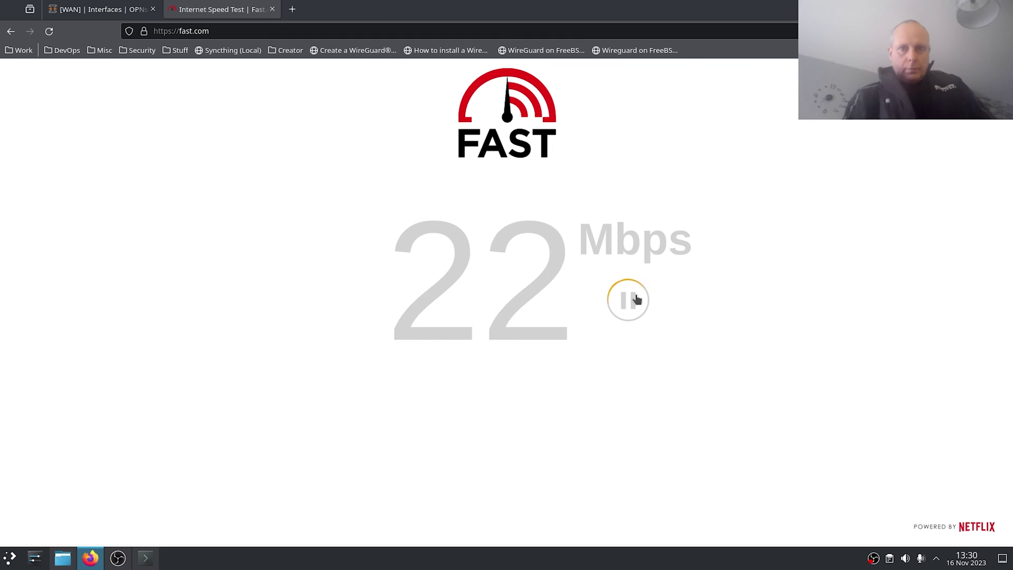